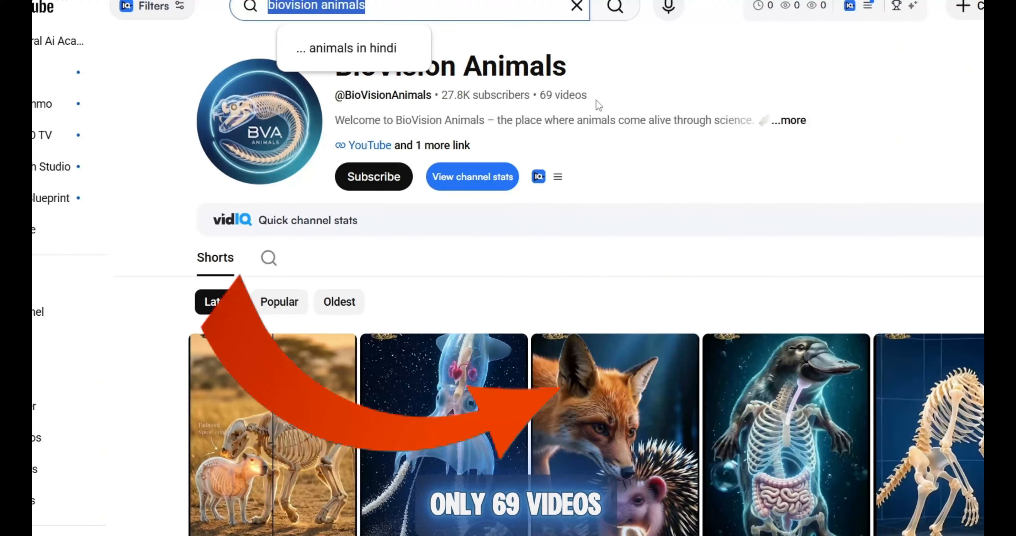
Examine the BioVision Animals channel's subscriber and video counts, the views on its Shorts, and its monthly estimated earnings on Social Blade.
left_click_drag(598, 104, 456, 96)
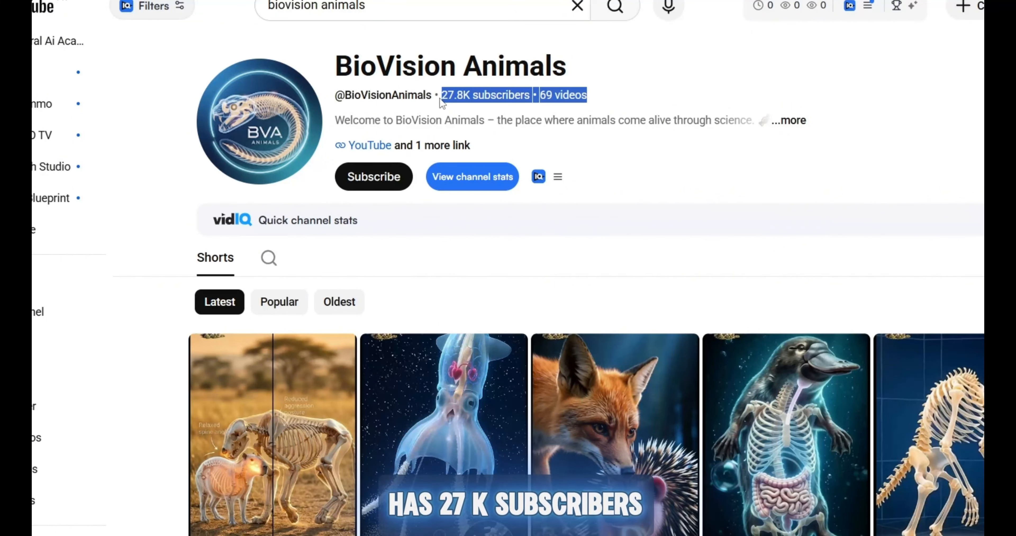
scroll(391, 253, "down", 10)
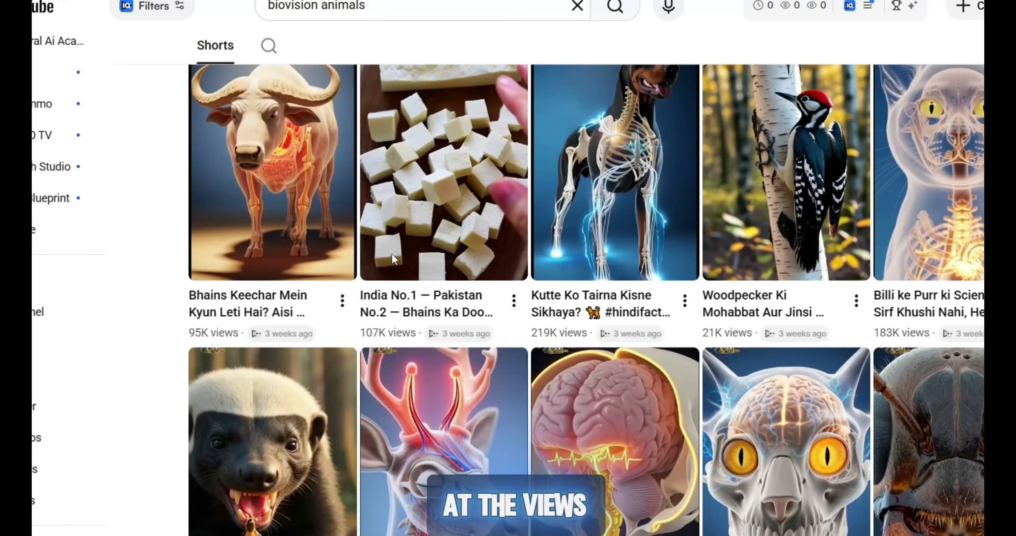
scroll(391, 253, "down", 12)
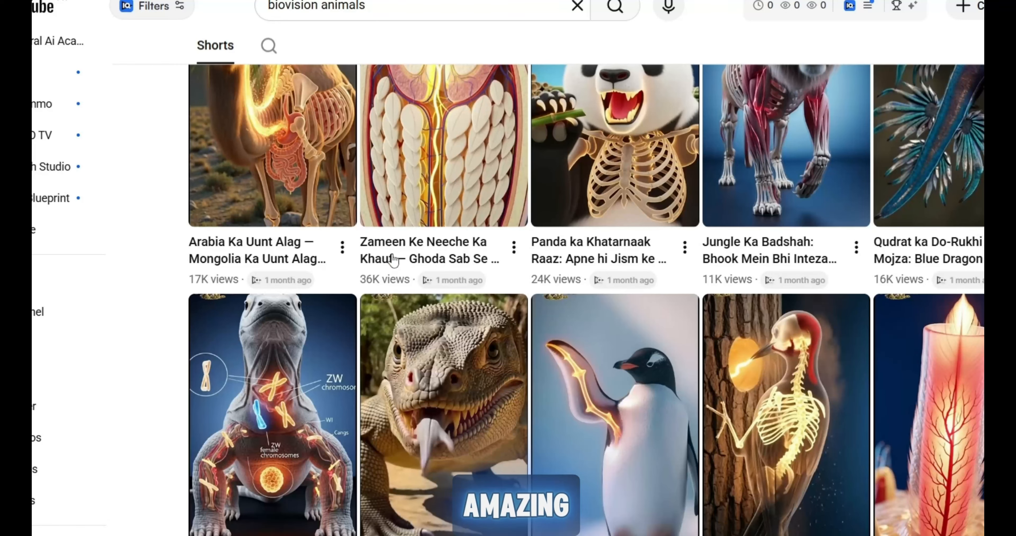
scroll(393, 260, "down", 10)
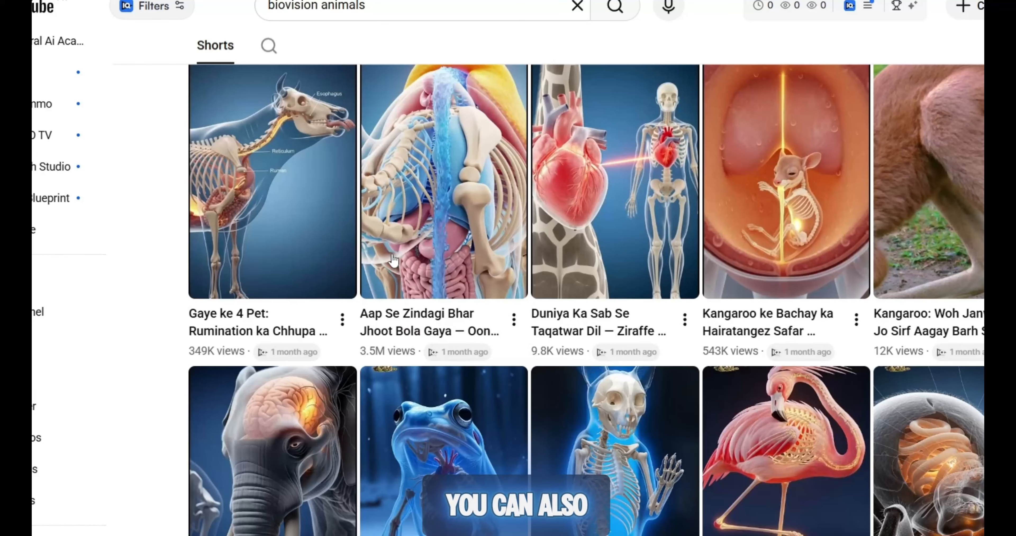
scroll(394, 260, "up", 3)
scroll(636, 254, "down", 4)
scroll(621, 278, "up", 4)
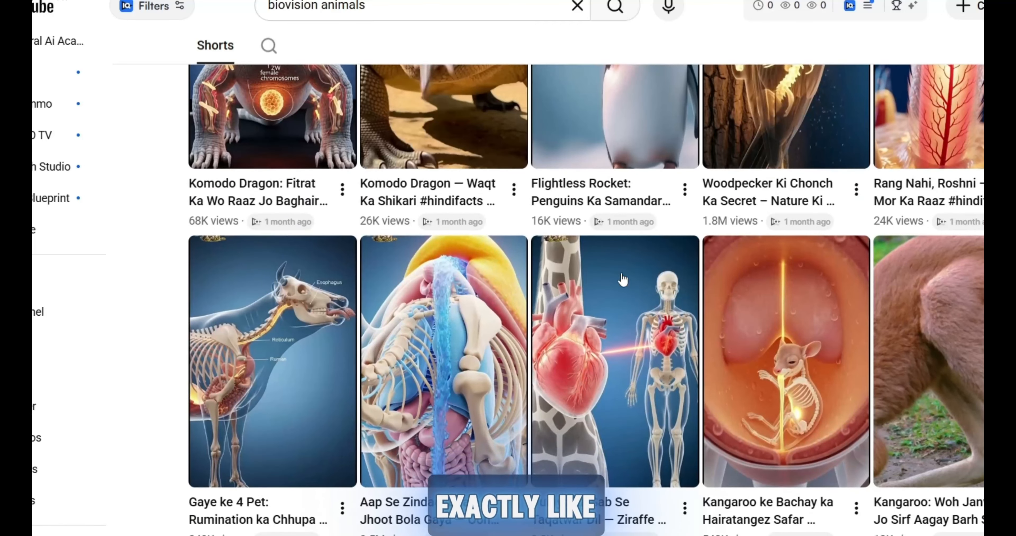
scroll(613, 267, "down", 8)
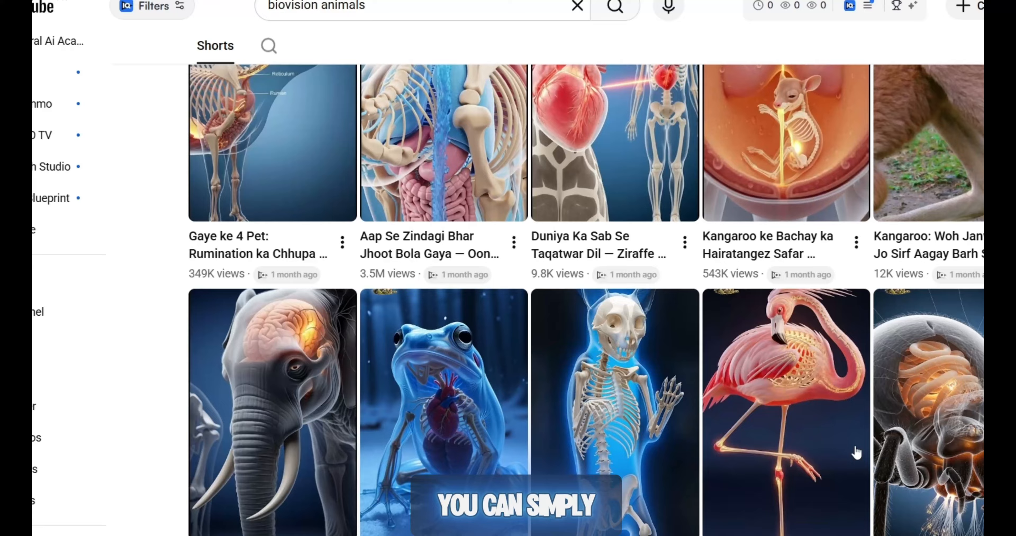
scroll(784, 442, "up", 5)
scroll(784, 442, "up", 20)
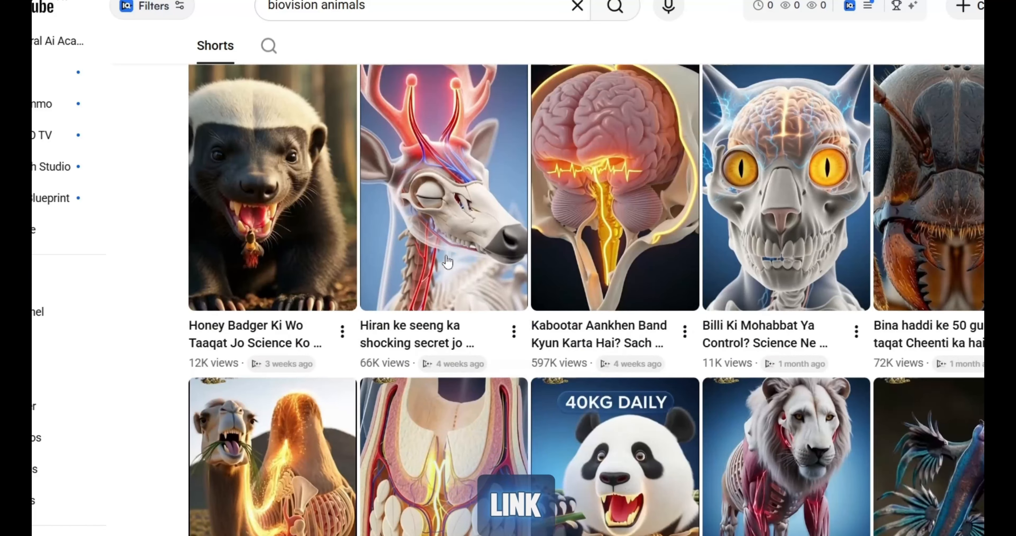
scroll(587, 299, "up", 3)
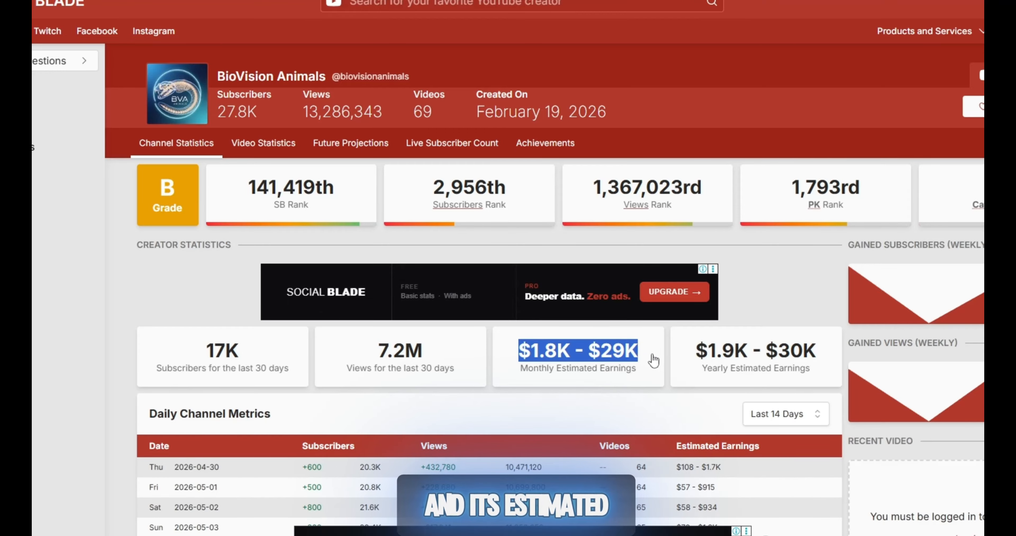
left_click_drag(653, 360, 524, 362)
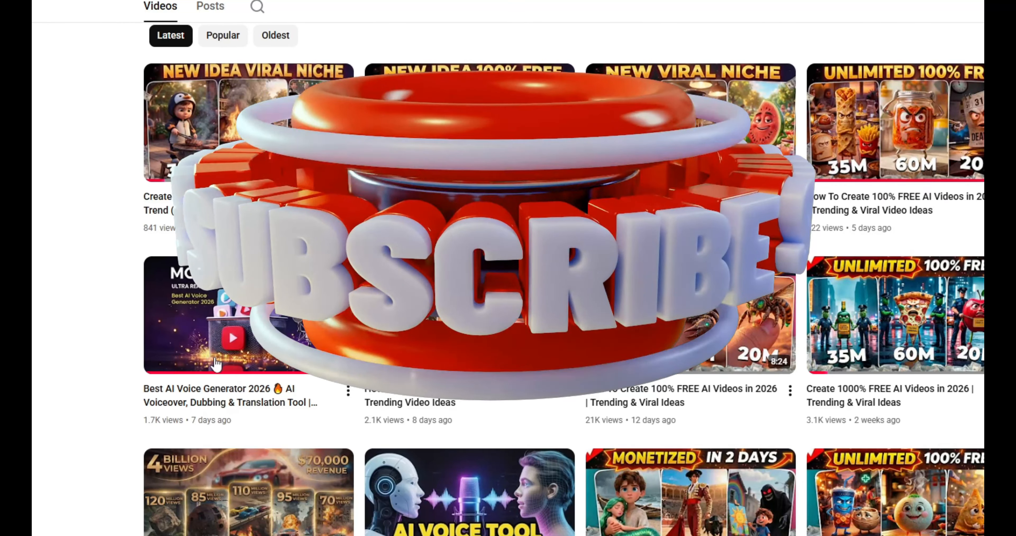
scroll(195, 386, "up", 2)
scroll(196, 386, "up", 3)
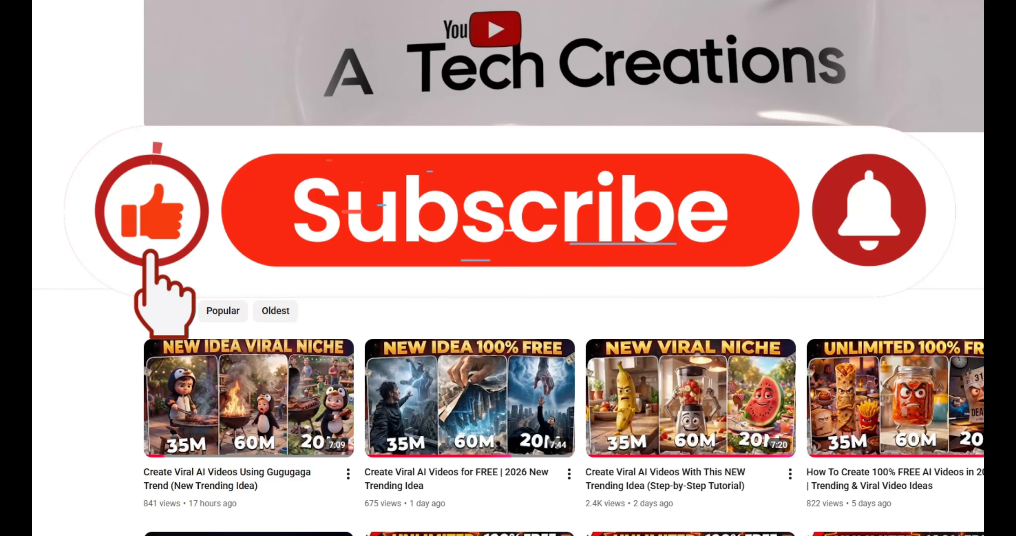
scroll(127, 309, "down", 3)
scroll(126, 307, "up", 2)
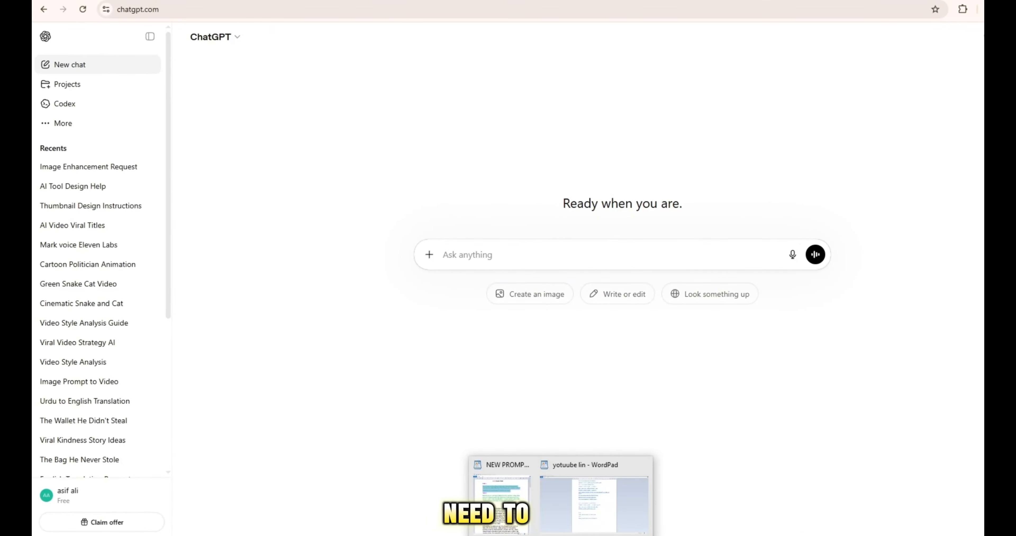
Open the NEW PROMPT 12 05 2026 document in WordPad and examine its instructions, Prompts 1 to 3 and the image prompts.
left_click(501, 501)
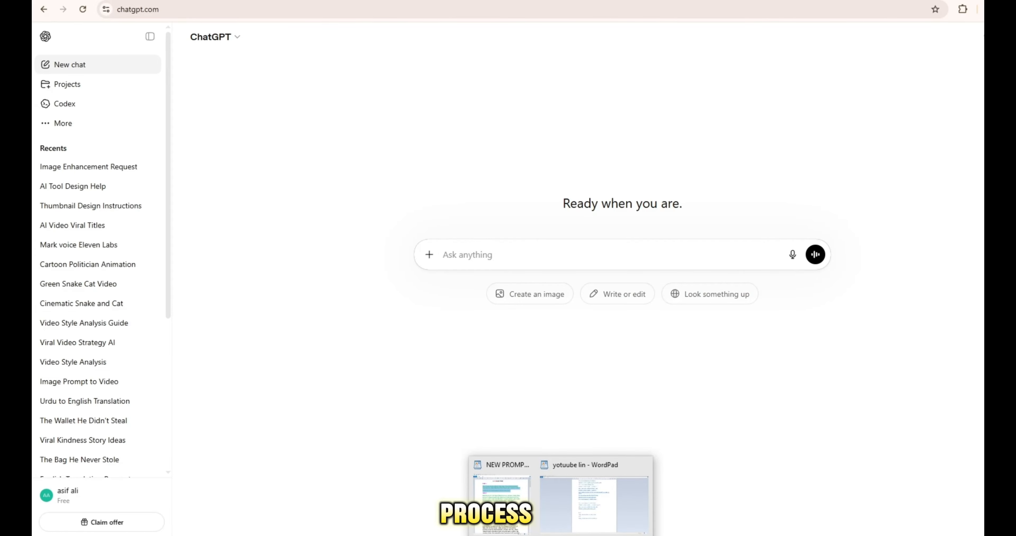
left_click(500, 505)
scroll(583, 338, "down", 4)
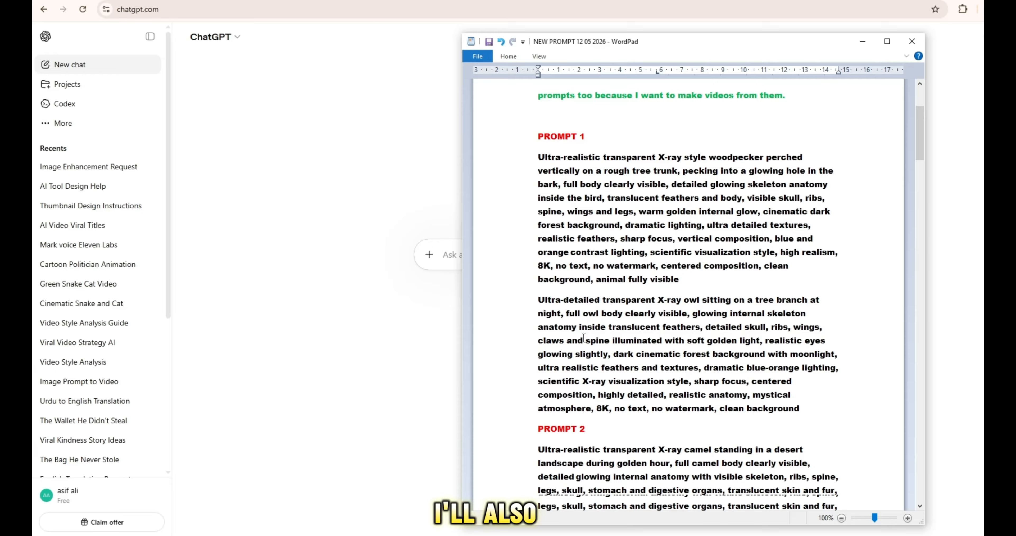
scroll(584, 339, "down", 15)
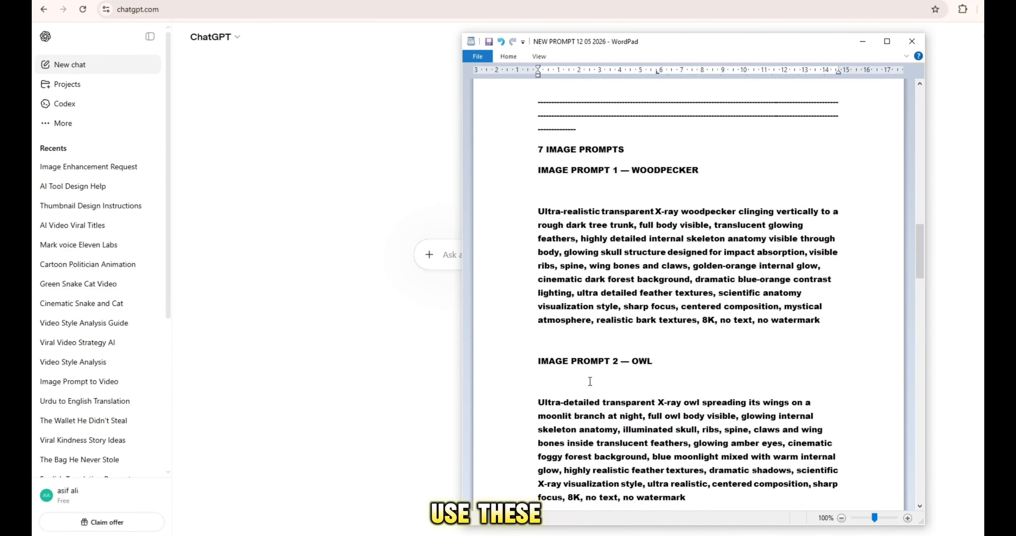
scroll(590, 381, "up", 20)
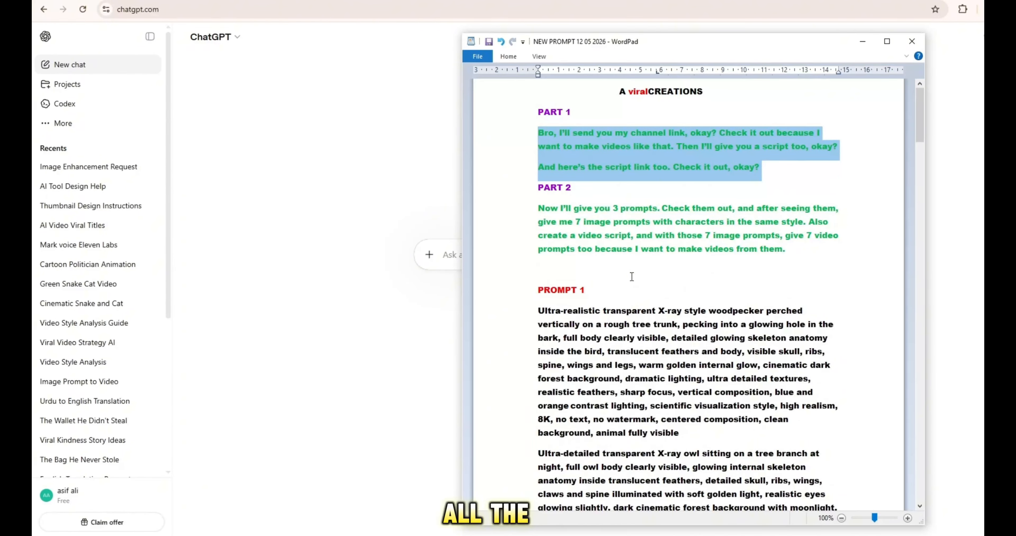
scroll(631, 276, "down", 18)
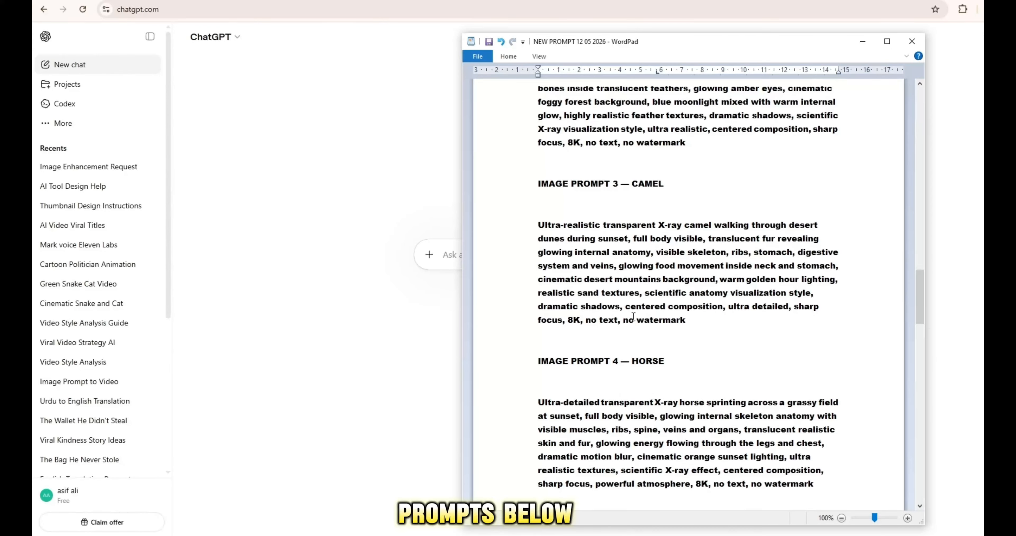
scroll(633, 316, "up", 15)
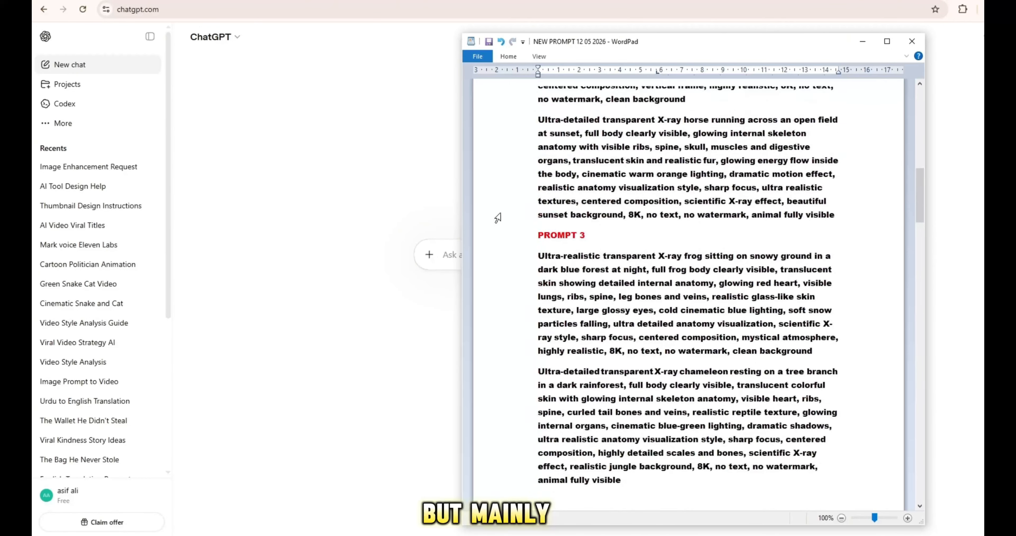
left_click(379, 164)
left_click(574, 535)
scroll(580, 355, "down", 8)
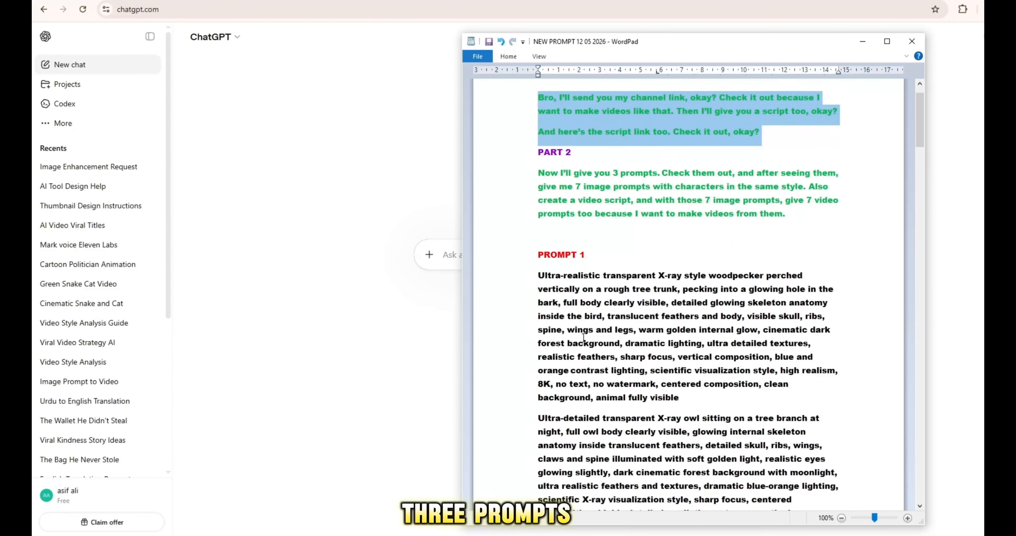
scroll(575, 391, "down", 15)
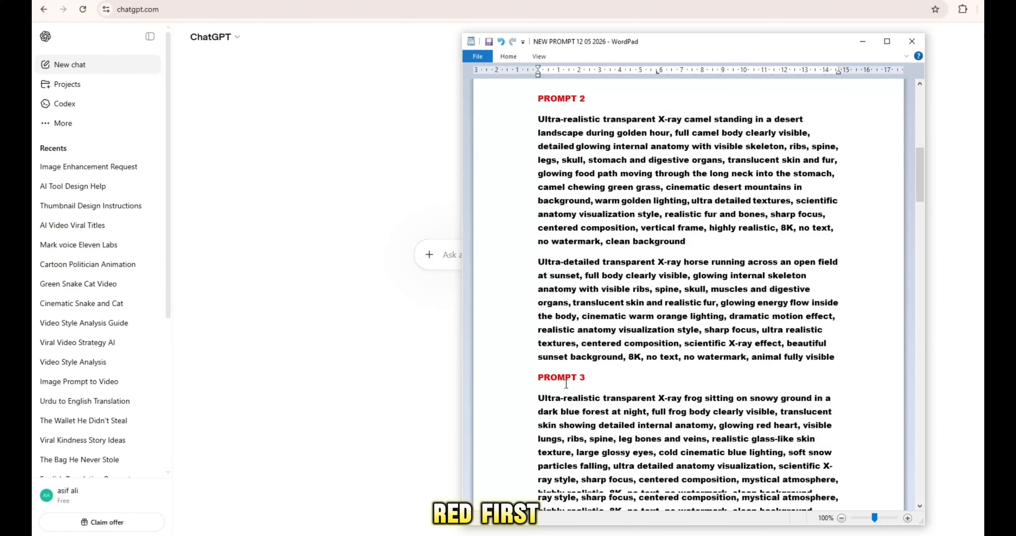
Copy the PART 1 message from the document and send it in a new ChatGPT chat.
left_click_drag(761, 169, 522, 135)
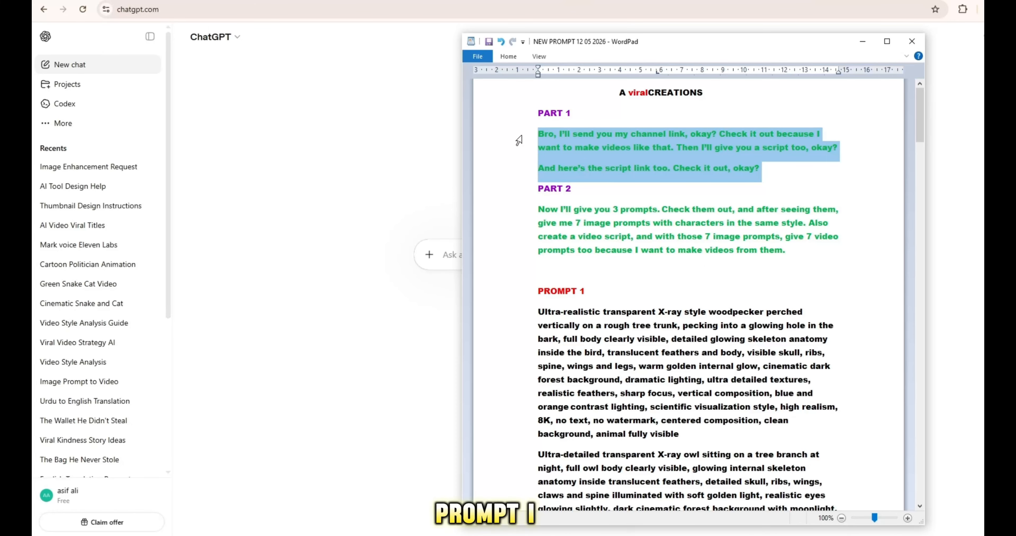
left_click(958, 190)
left_click(535, 257)
key("ctrl+v")
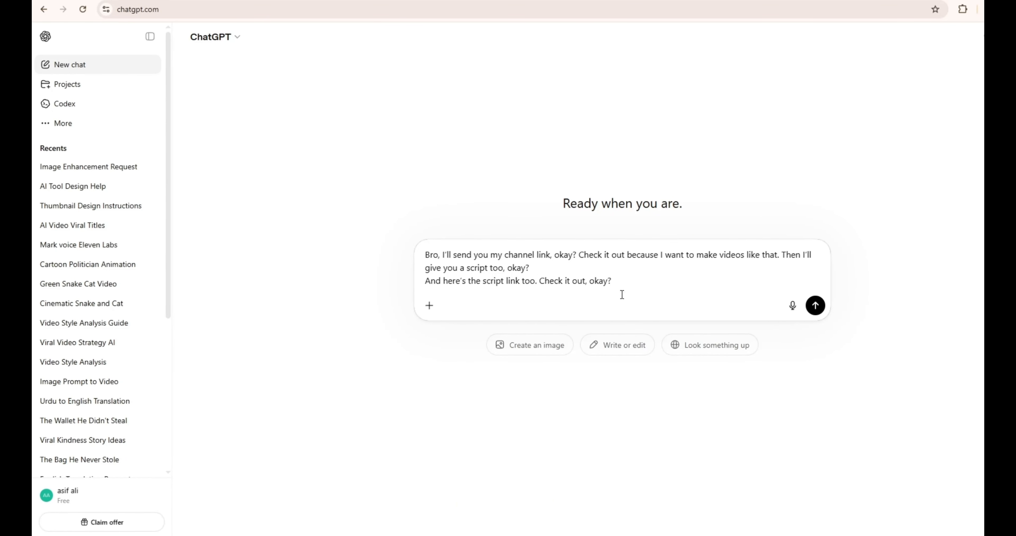
left_click(814, 310)
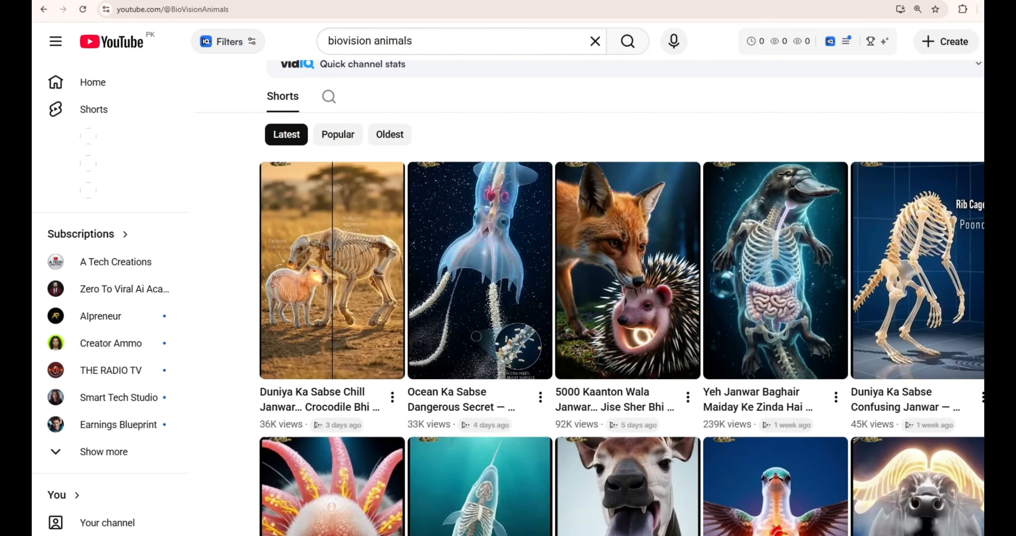
Copy the BioVision Animals channel link and two of its Shorts links from YouTube and send them together in the ChatGPT chat.
left_click(216, 8)
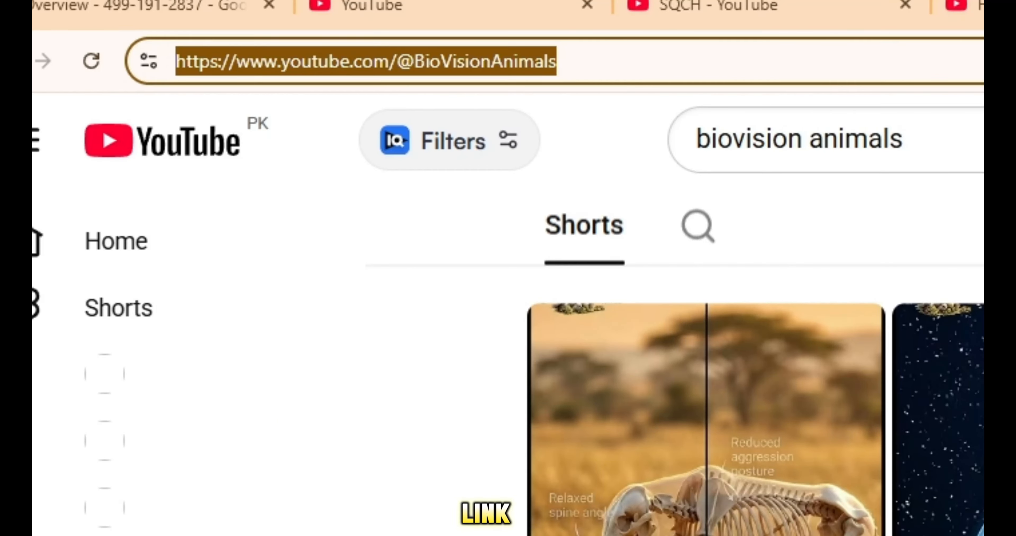
key("Escape")
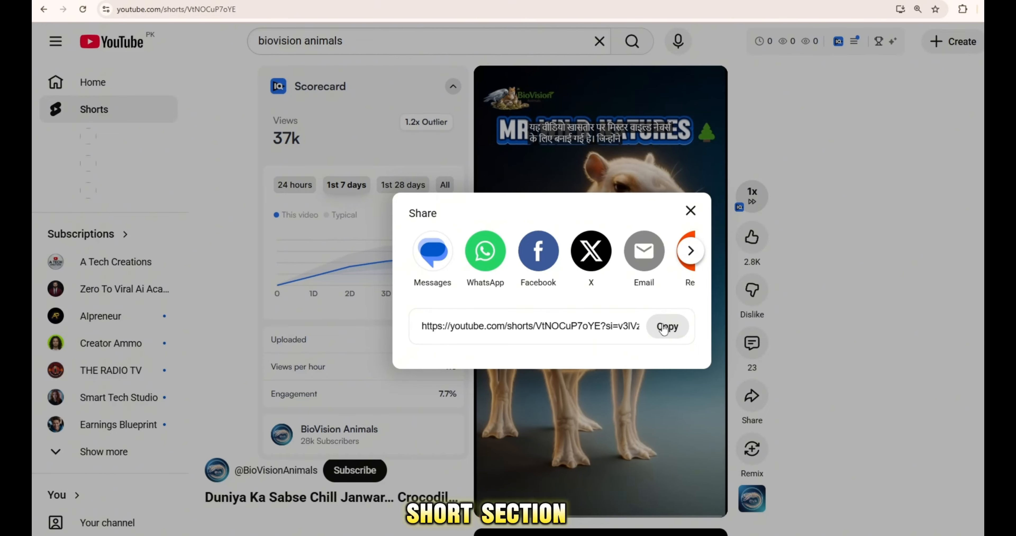
left_click(667, 327)
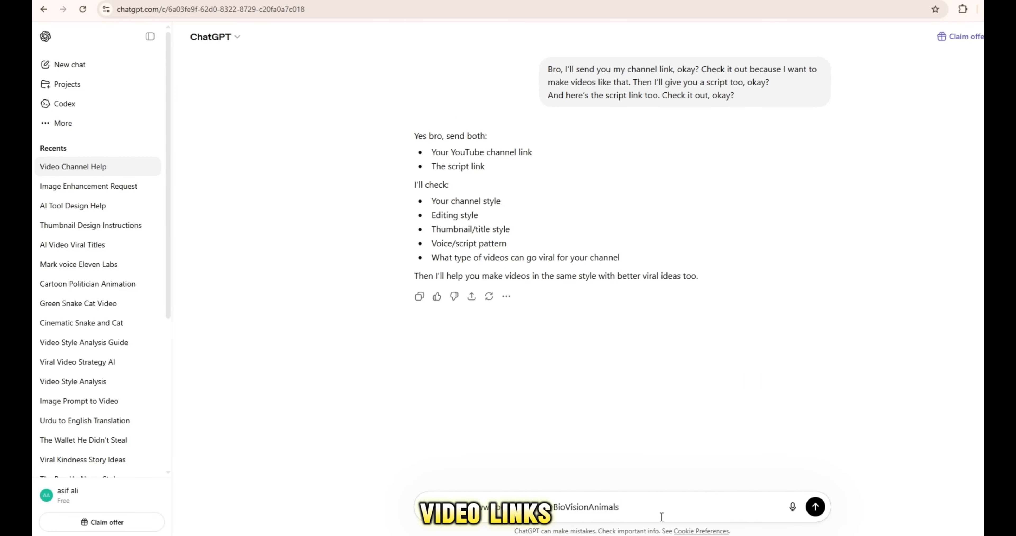
key("ctrl+v")
key("ctrl+v")
left_click(816, 506)
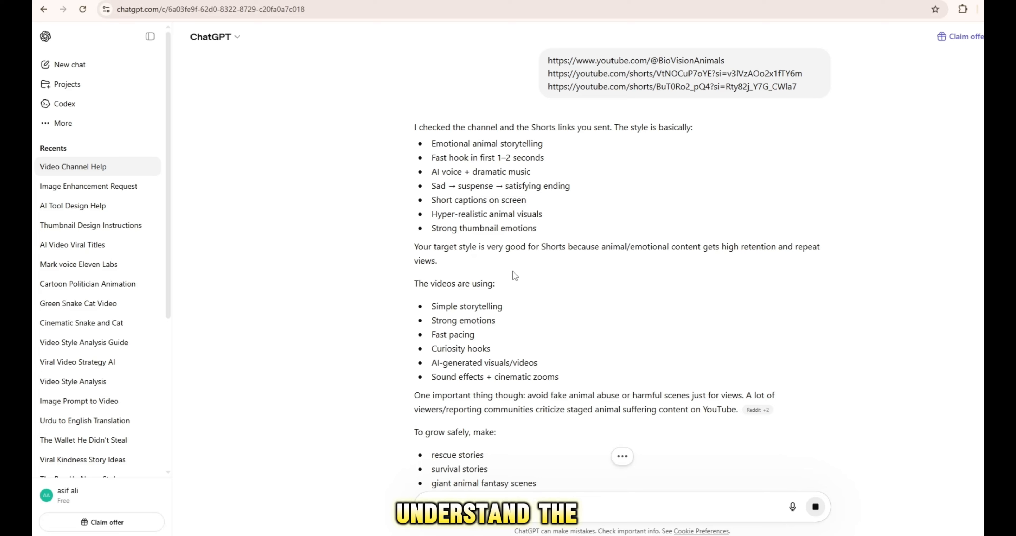
Read ChatGPT's analysis of the channel's style, its content suggestions and the list of help it offers.
scroll(537, 382, "up", 10)
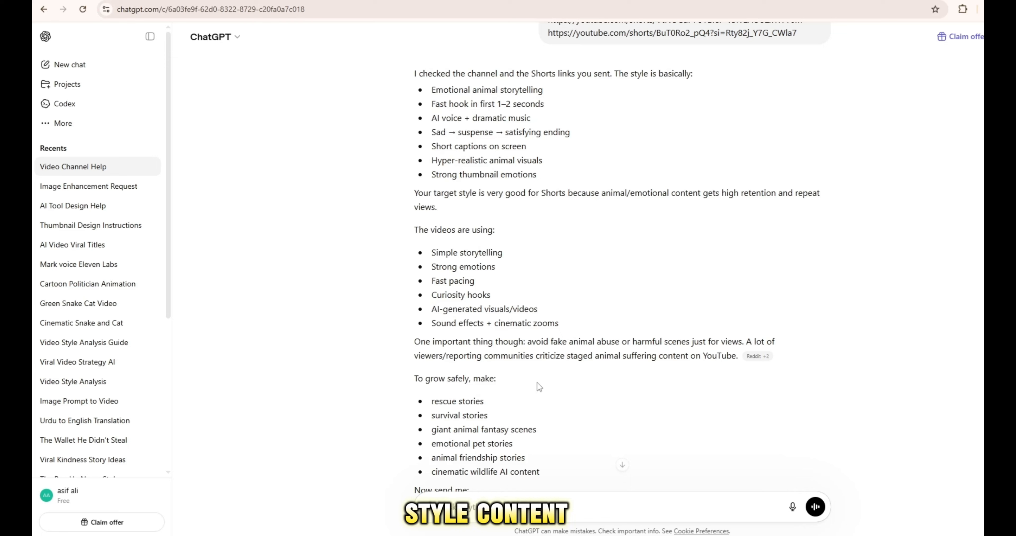
scroll(537, 382, "down", 10)
scroll(537, 383, "up", 3)
scroll(537, 382, "up", 10)
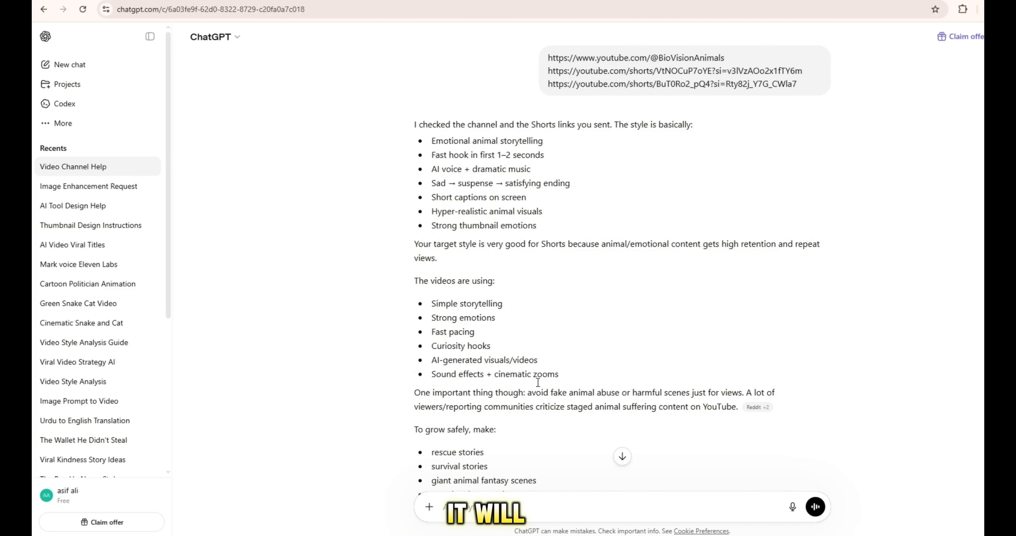
scroll(538, 382, "down", 13)
scroll(537, 382, "up", 5)
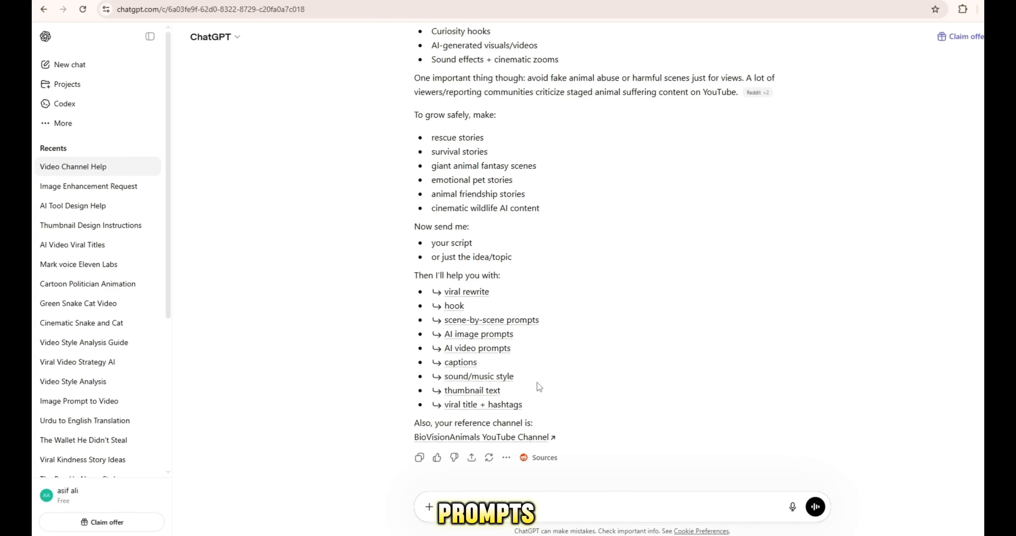
Copy the full text of Prompts 1 to 3 from the WordPad document into the ChatGPT message box.
mouse_move(561, 535)
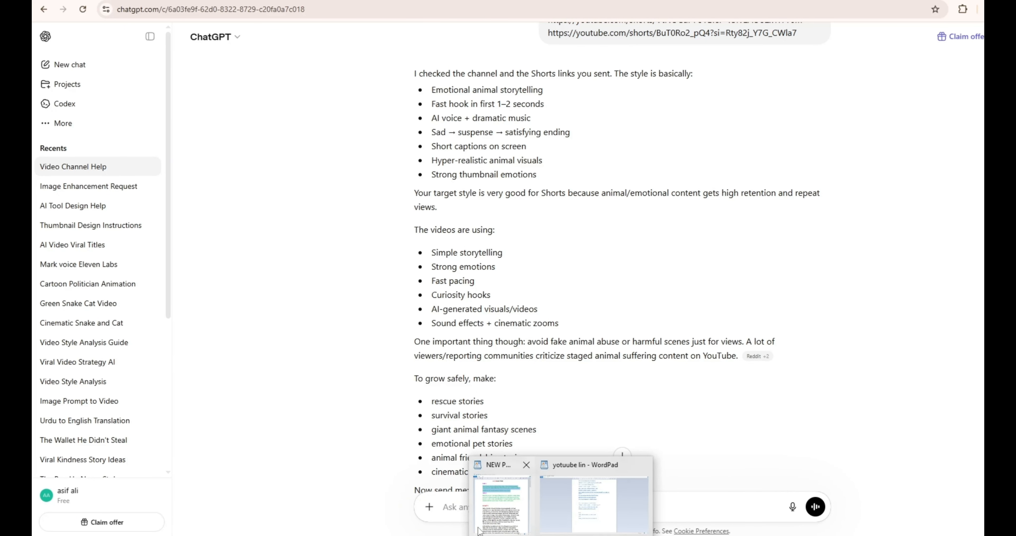
left_click(478, 531)
scroll(659, 357, "down", 3)
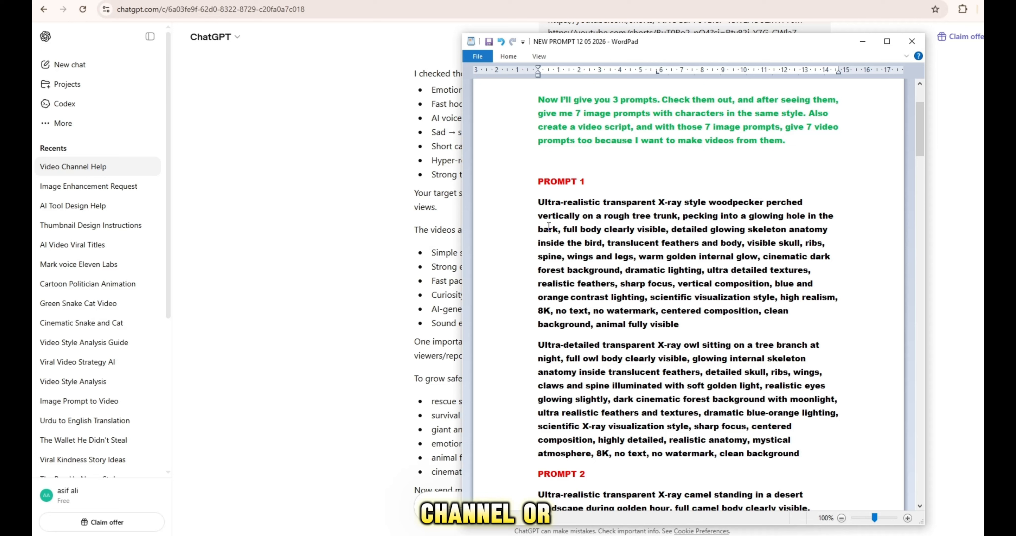
left_click_drag(534, 182, 683, 425)
scroll(714, 433, "down", 8)
scroll(715, 439, "down", 7)
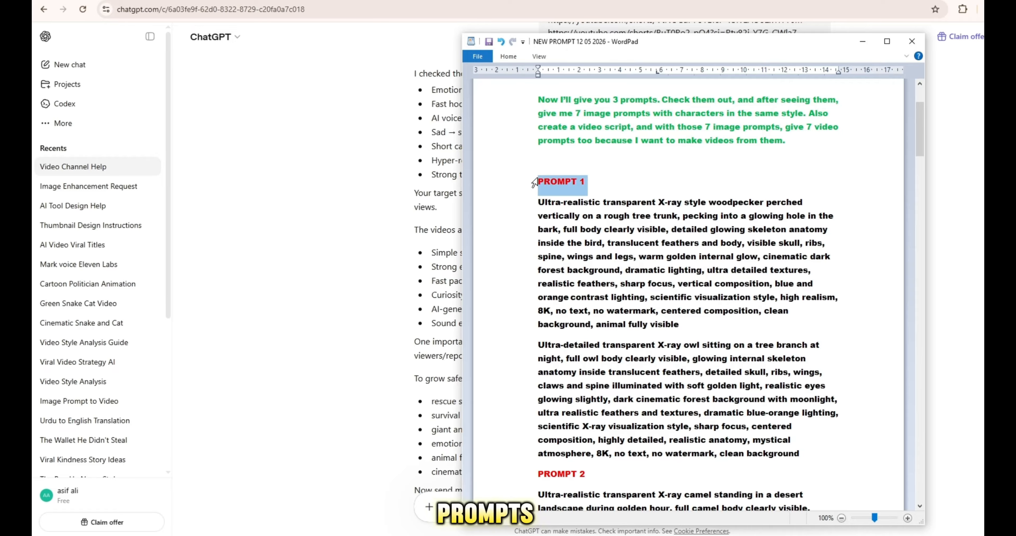
left_click_drag(534, 182, 684, 425)
scroll(713, 428, "down", 8)
scroll(714, 438, "down", 7)
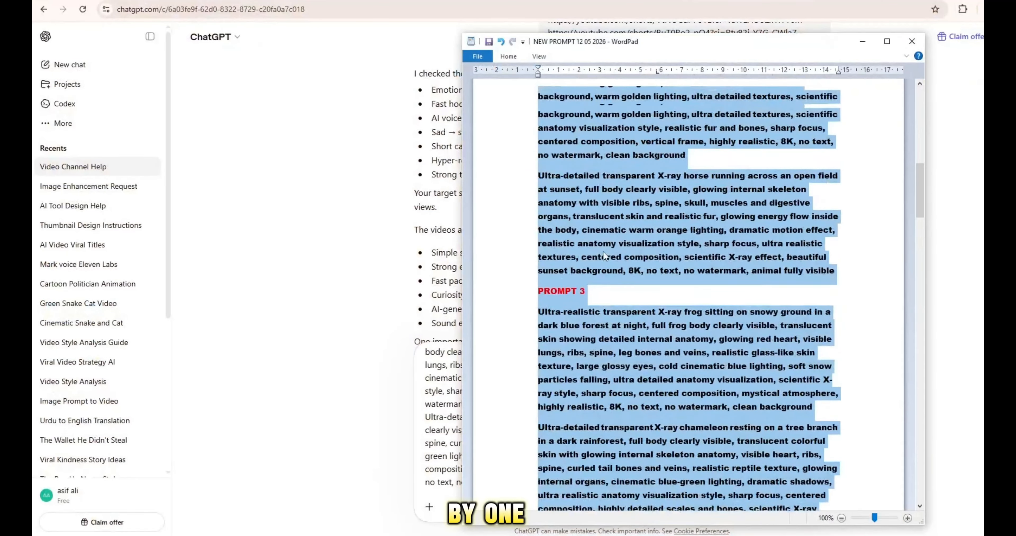
Append the document's PART 2 instructions, requesting 7 image prompts, a video script and 7 video prompts, to the end of the ChatGPT message.
scroll(604, 251, "up", 15)
left_click_drag(787, 251, 533, 218)
left_click(431, 295)
left_click(599, 485)
key("ctrl+v")
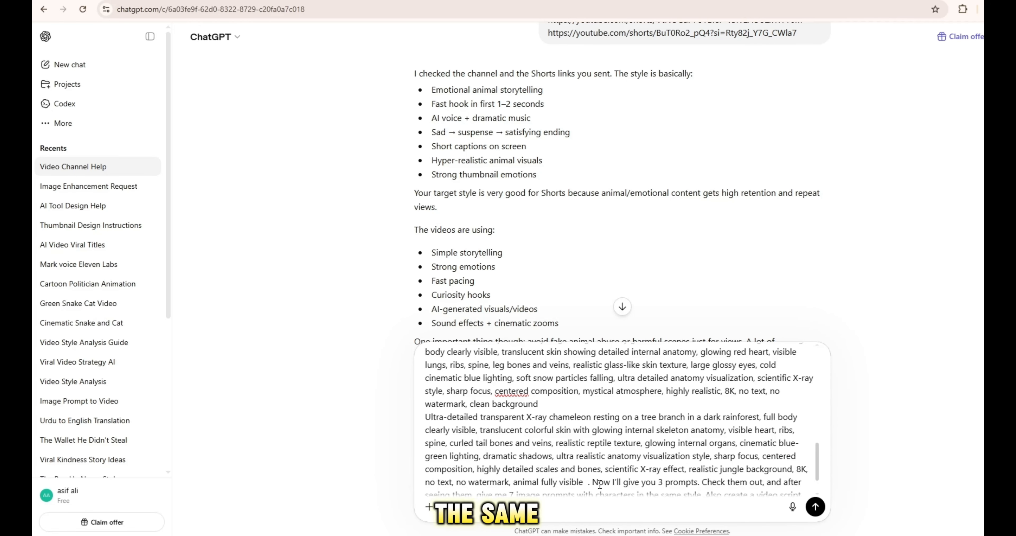
scroll(638, 443, "down", 2)
scroll(638, 443, "down", 1)
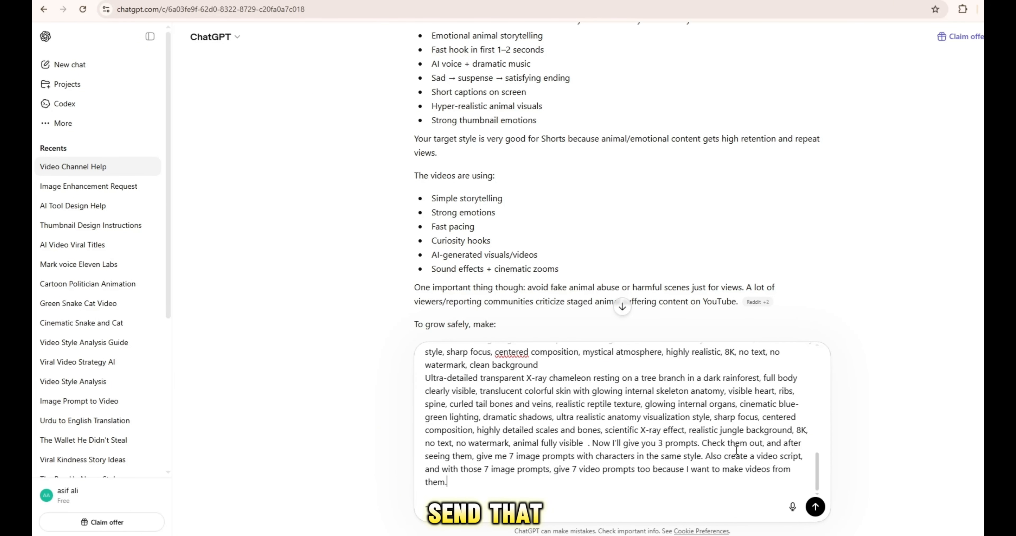
Send the message to ChatGPT and follow the reply through its image prompts, voiceover script and first video prompt.
key("Return")
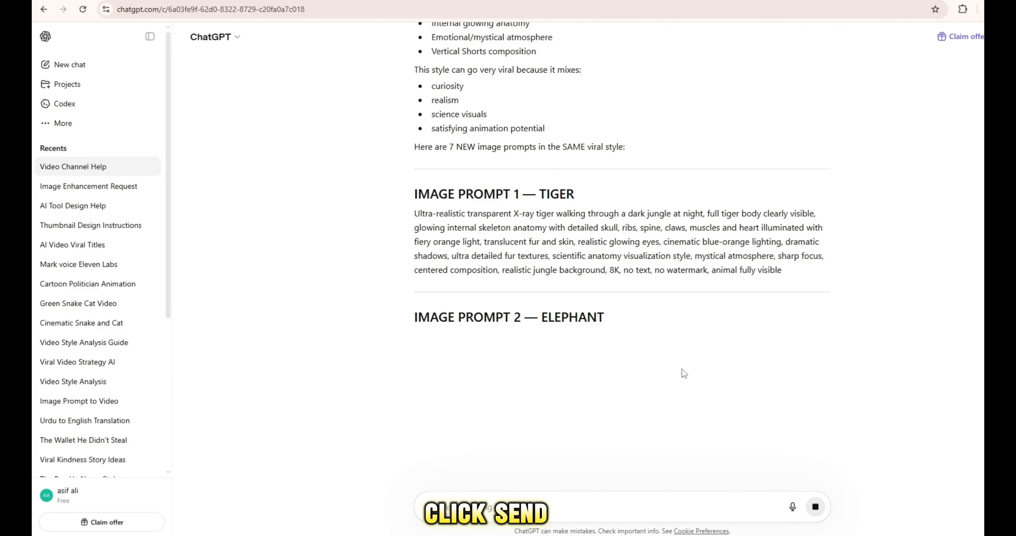
scroll(682, 369, "down", 3)
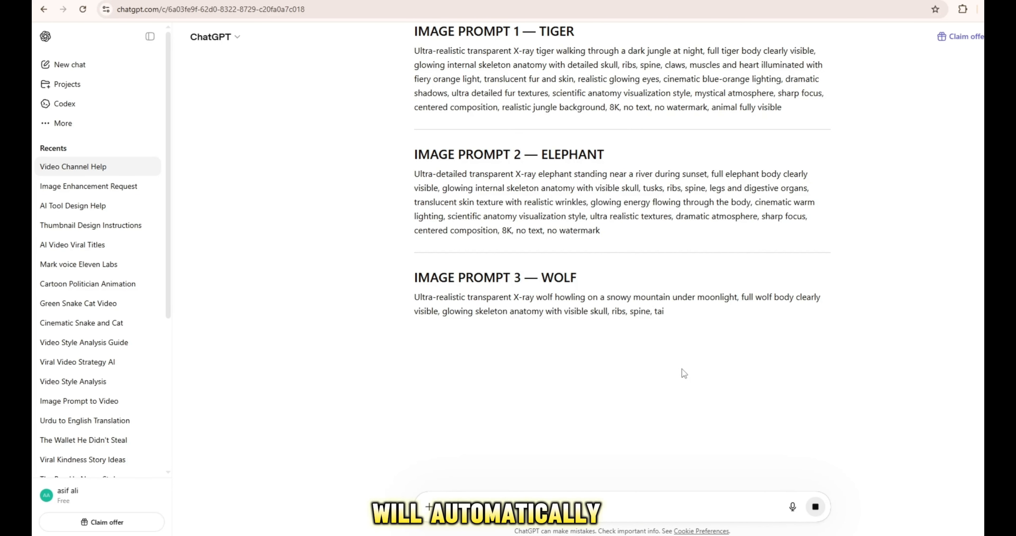
scroll(682, 369, "down", 5)
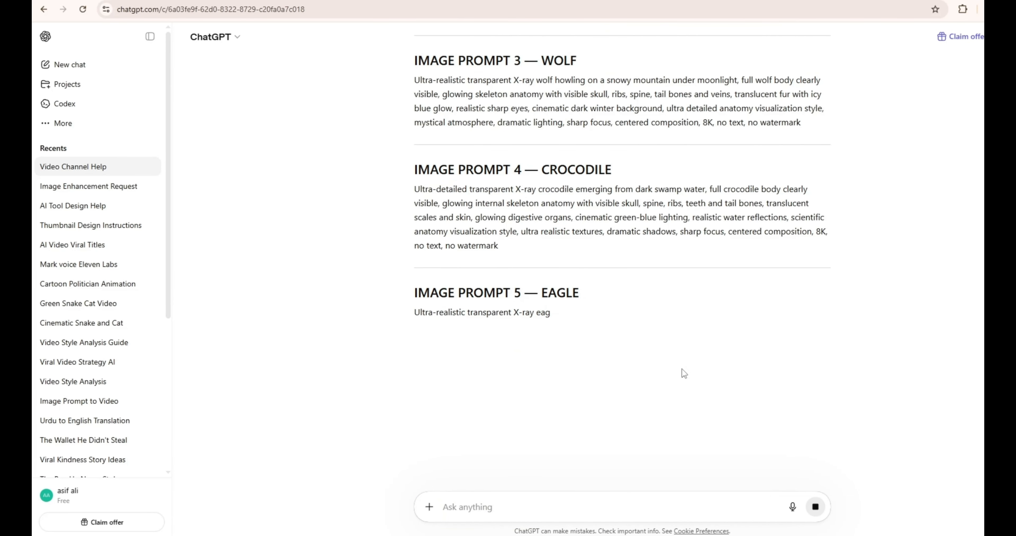
scroll(681, 369, "down", 3)
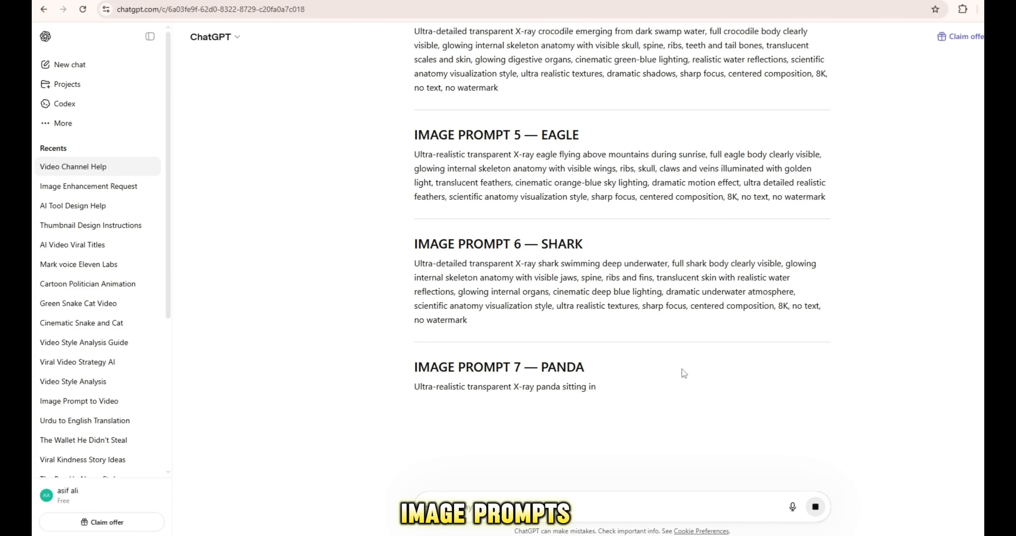
scroll(682, 369, "down", 3)
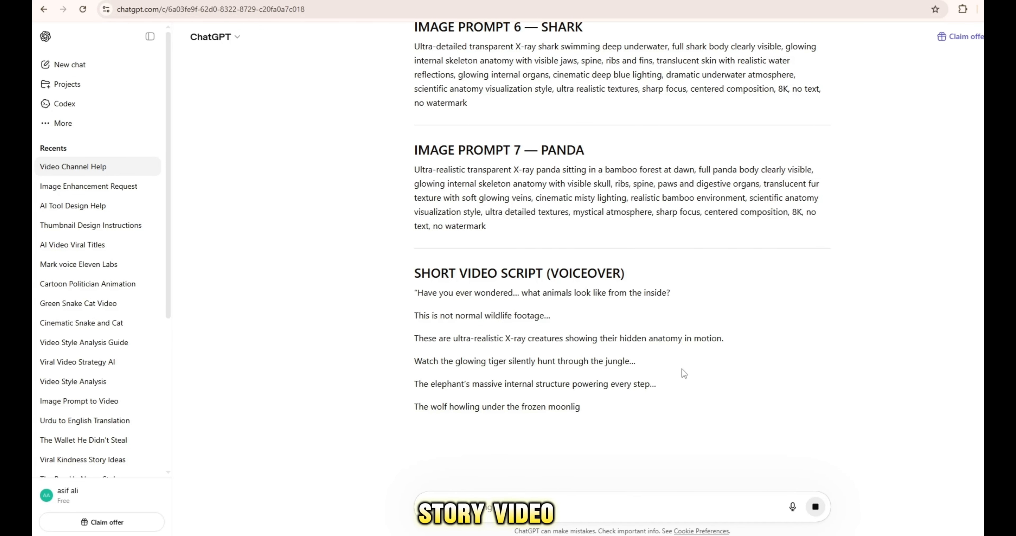
scroll(682, 369, "down", 4)
scroll(597, 277, "down", 4)
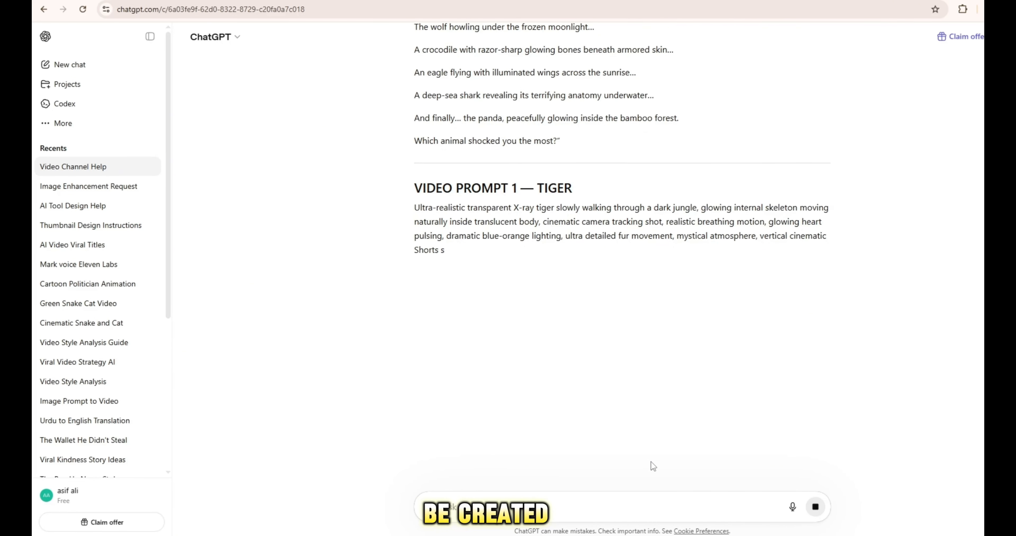
Review ChatGPT's full reply, comparing the seven image prompts, the short video script and the seven video prompts.
scroll(649, 469, "up", 12)
scroll(643, 470, "up", 7)
scroll(643, 470, "down", 20)
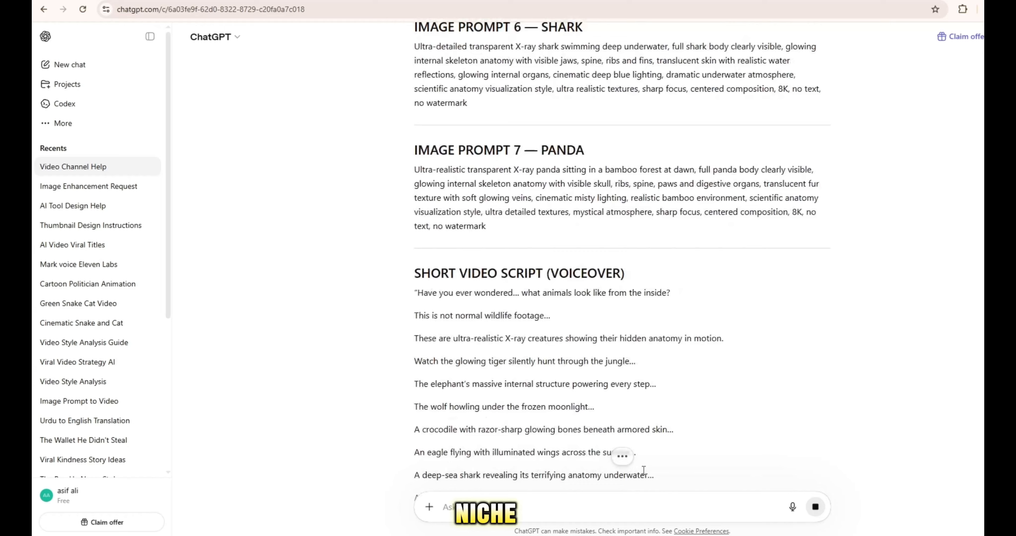
scroll(643, 470, "down", 1)
scroll(643, 470, "up", 2)
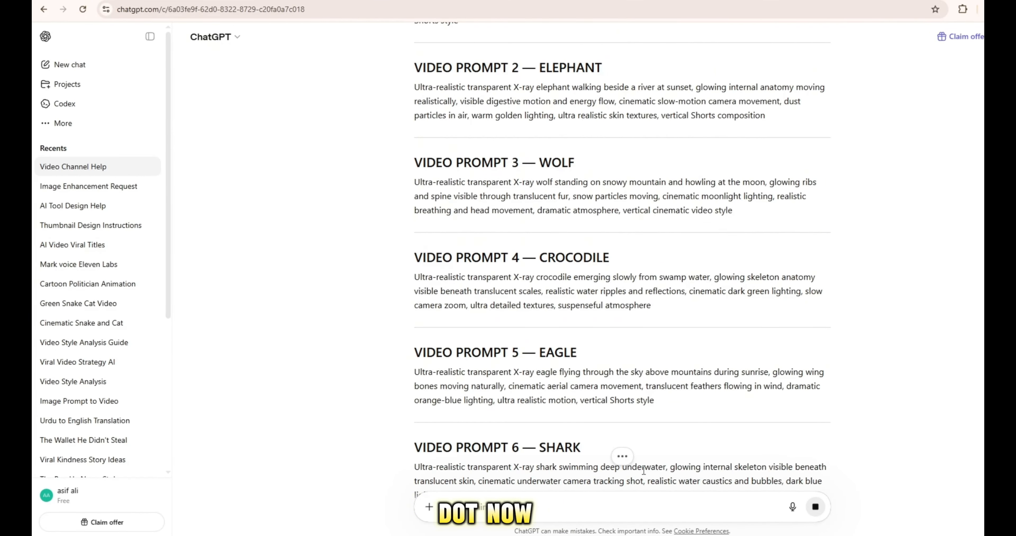
scroll(643, 470, "down", 3)
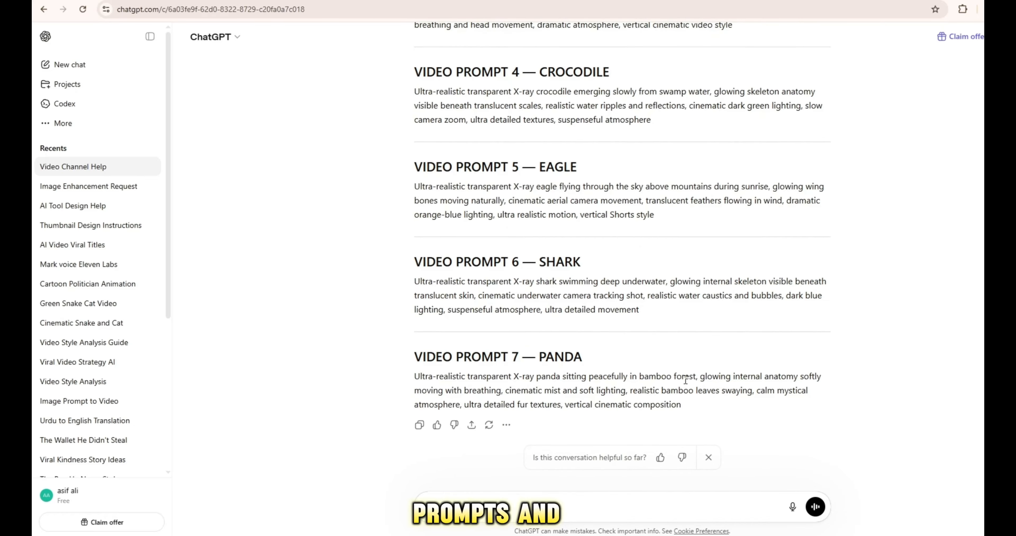
scroll(677, 368, "up", 15)
scroll(678, 368, "up", 20)
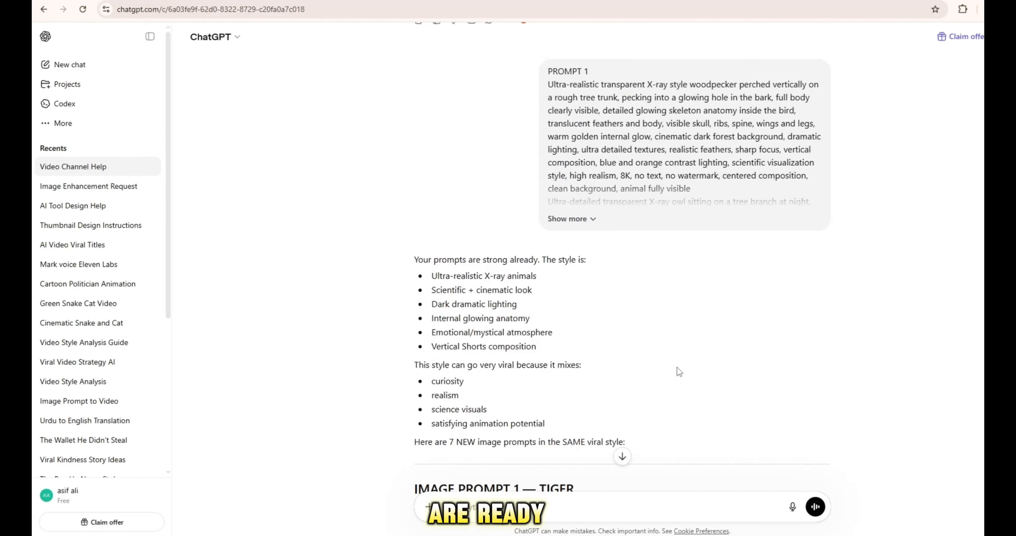
scroll(678, 368, "down", 10)
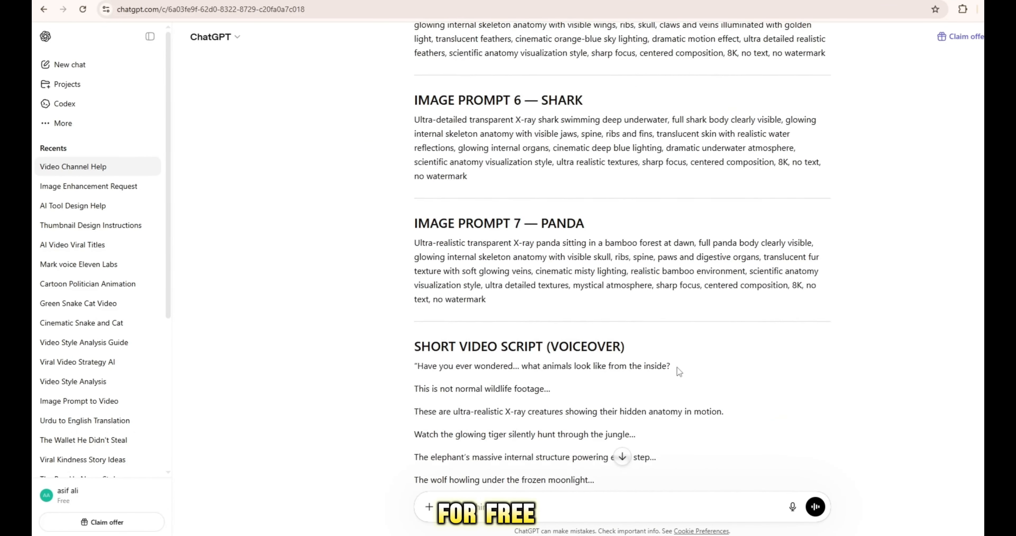
scroll(677, 367, "up", 20)
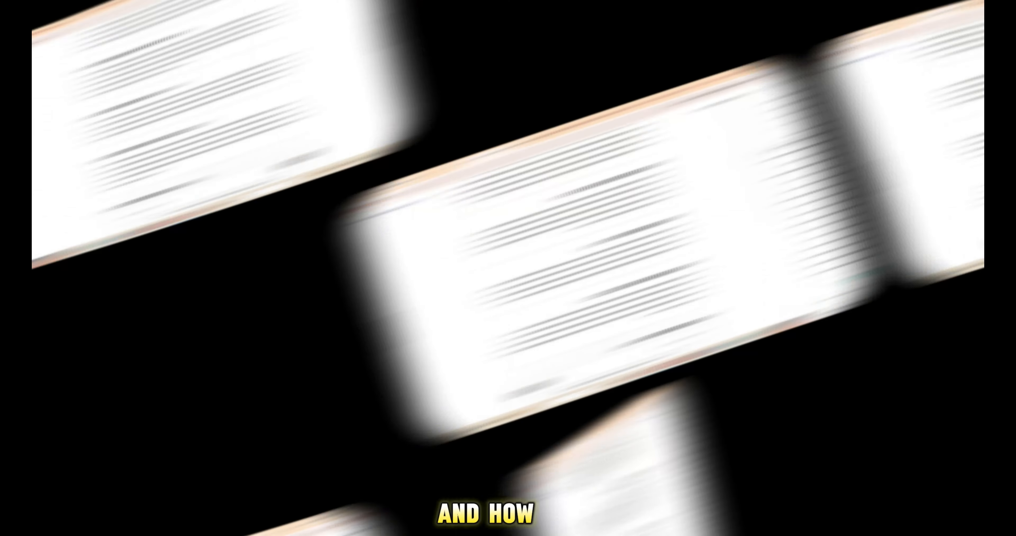
scroll(677, 367, "down", 15)
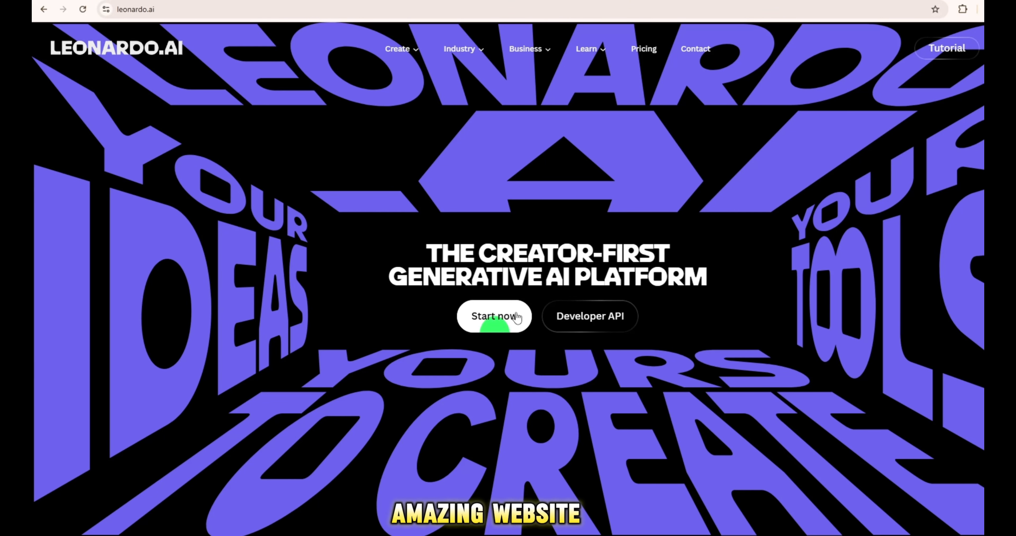
Switch to Leonardo.ai, open its image generation tool and generate four images from ChatGPT's ELEPHANT image prompt.
left_click(516, 314)
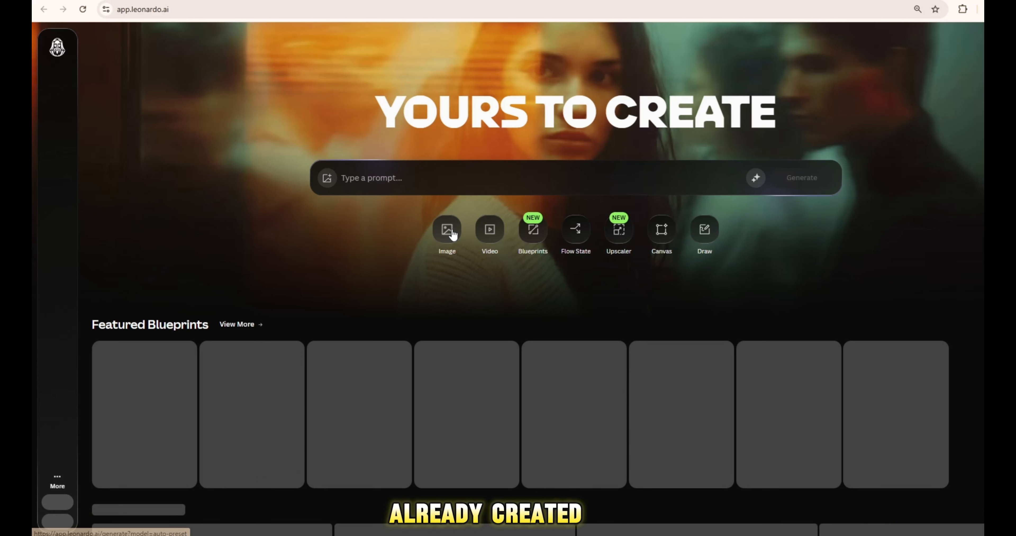
left_click(450, 231)
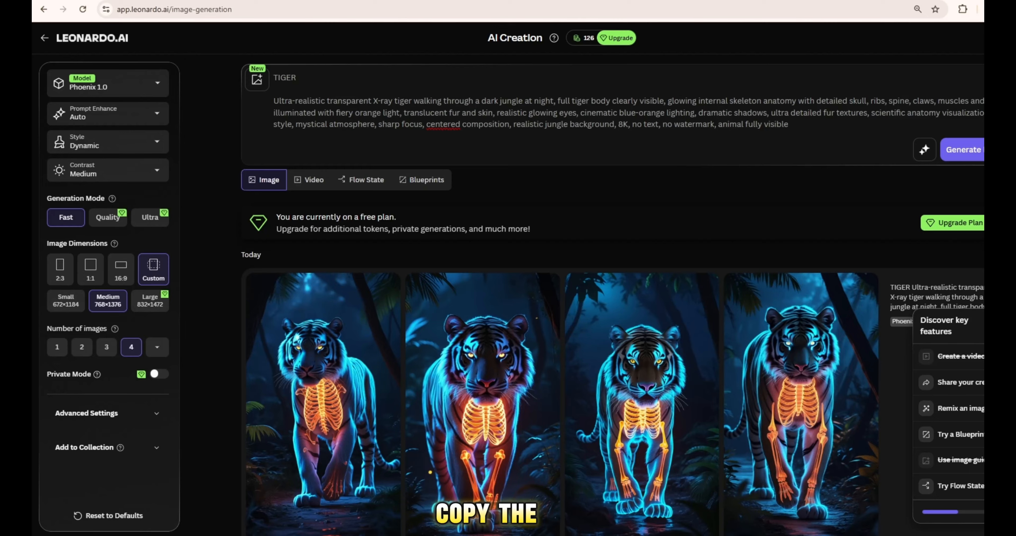
left_click(394, 114)
key("ctrl+a")
key("ctrl+v")
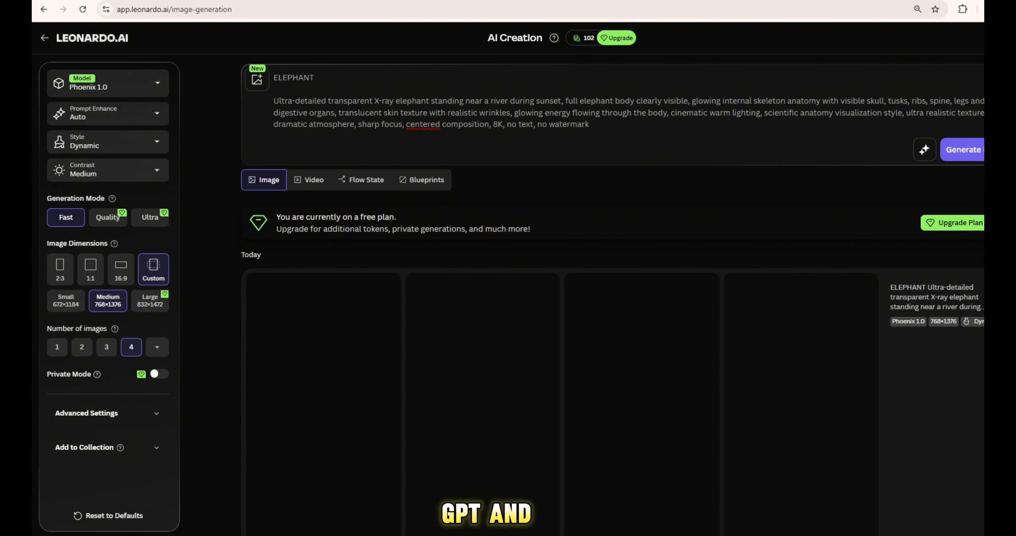
triple_click(419, 106)
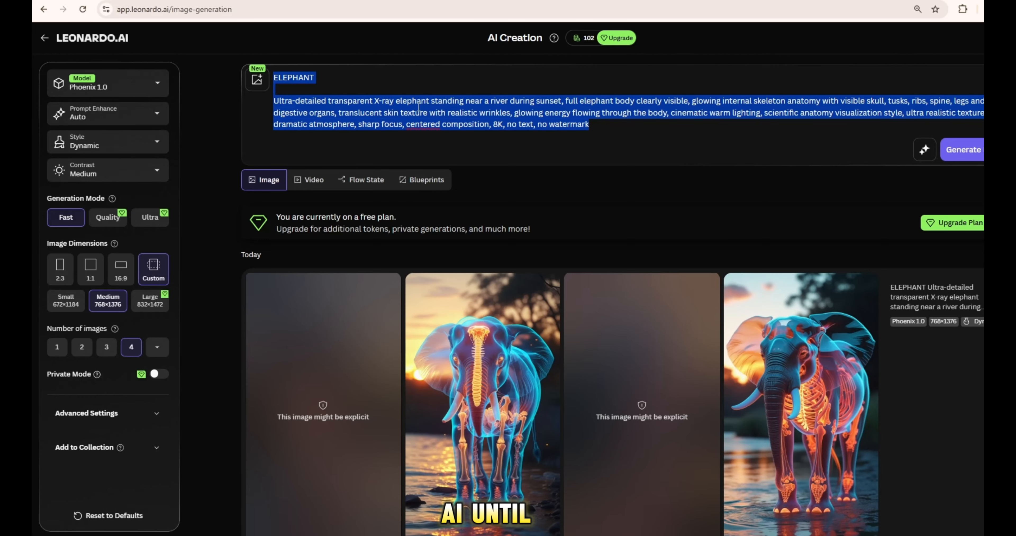
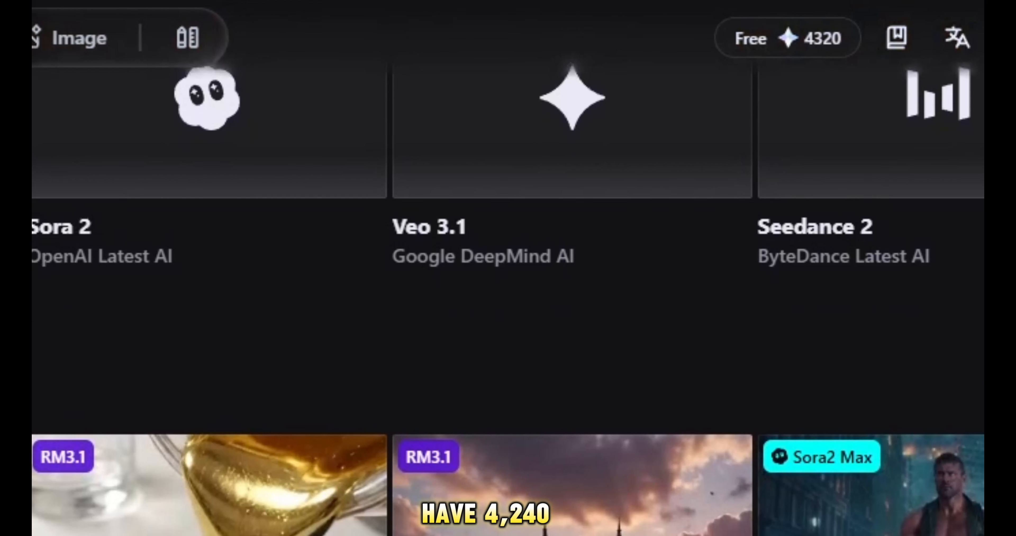
Switch to DIGEN AI, dismiss the upgrade offer and examine the explore page's credits, AI models and sample videos.
scroll(508, 276, "down", 15)
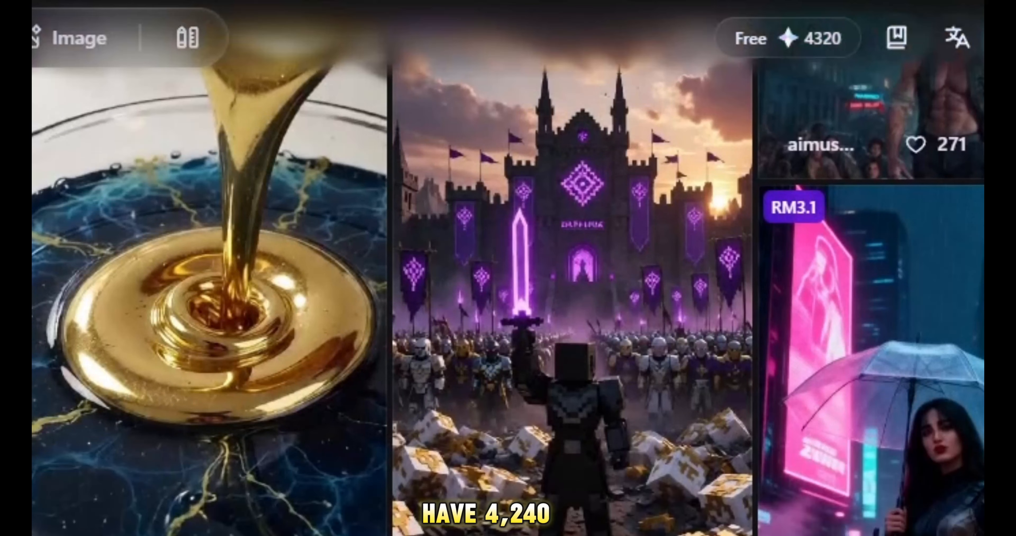
scroll(508, 276, "down", 5)
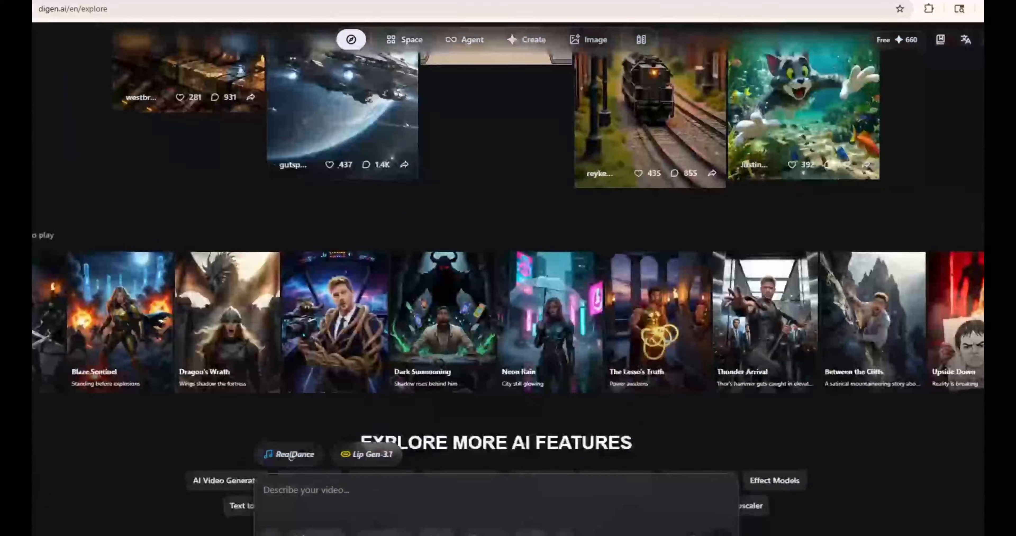
scroll(508, 276, "down", 5)
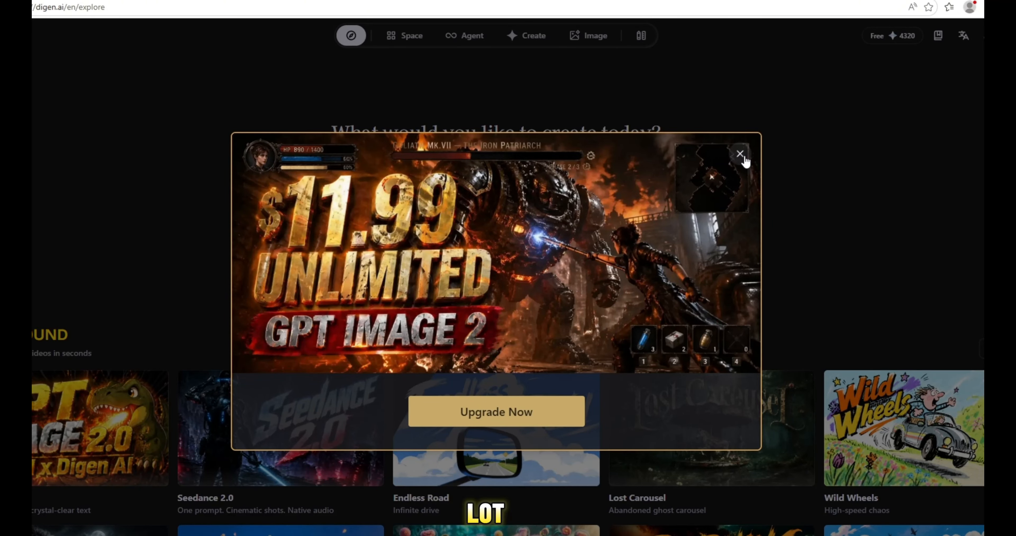
left_click(740, 155)
scroll(473, 227, "down", 10)
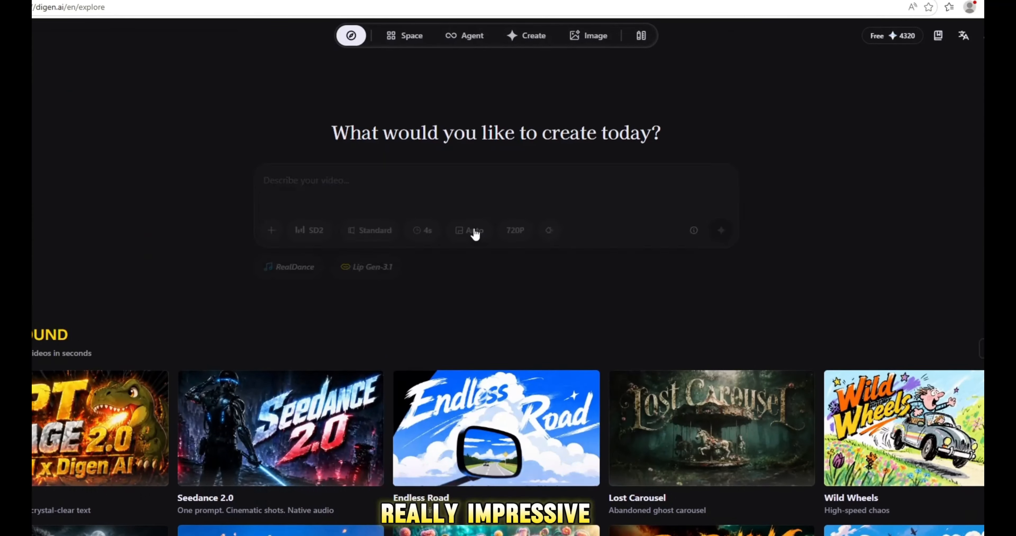
scroll(473, 227, "down", 10)
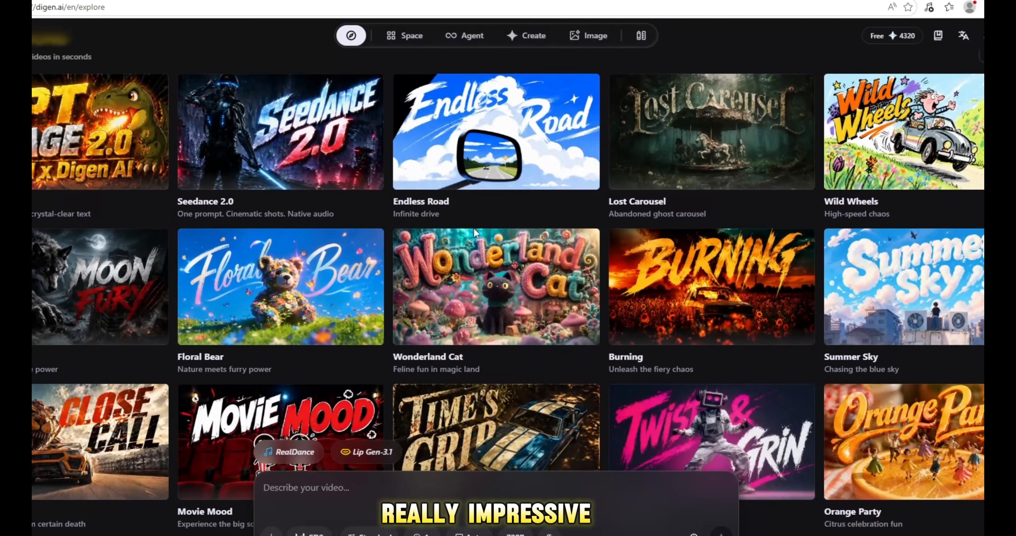
scroll(474, 228, "down", 6)
scroll(473, 228, "down", 10)
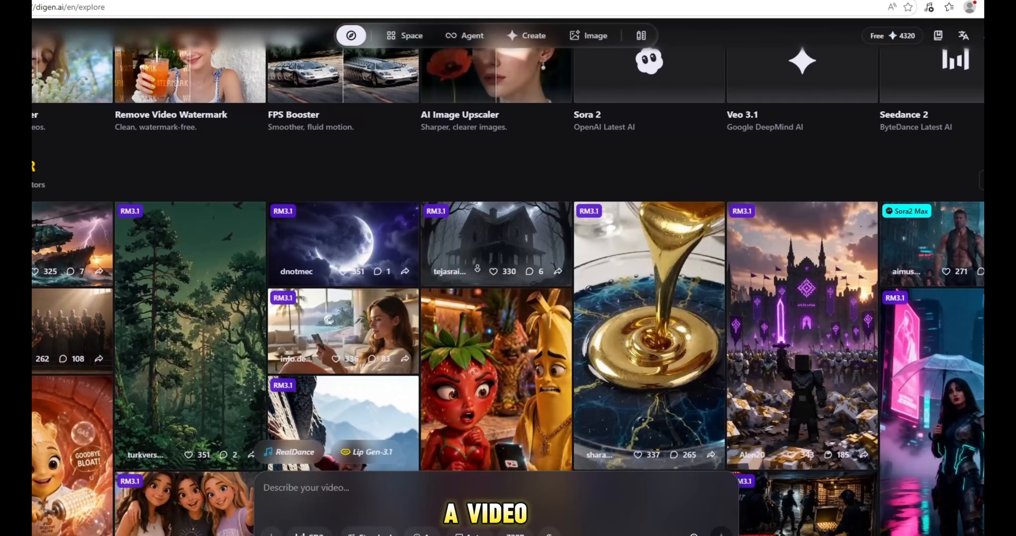
scroll(478, 269, "down", 15)
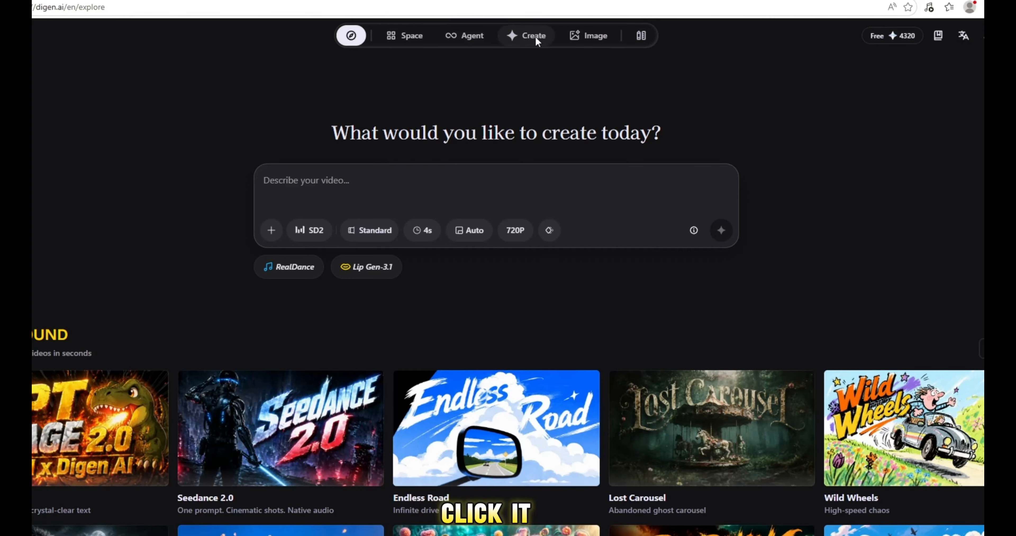
Open DIGEN AI's video creation page and remove the PANDA heading from the video prompt.
left_click(533, 36)
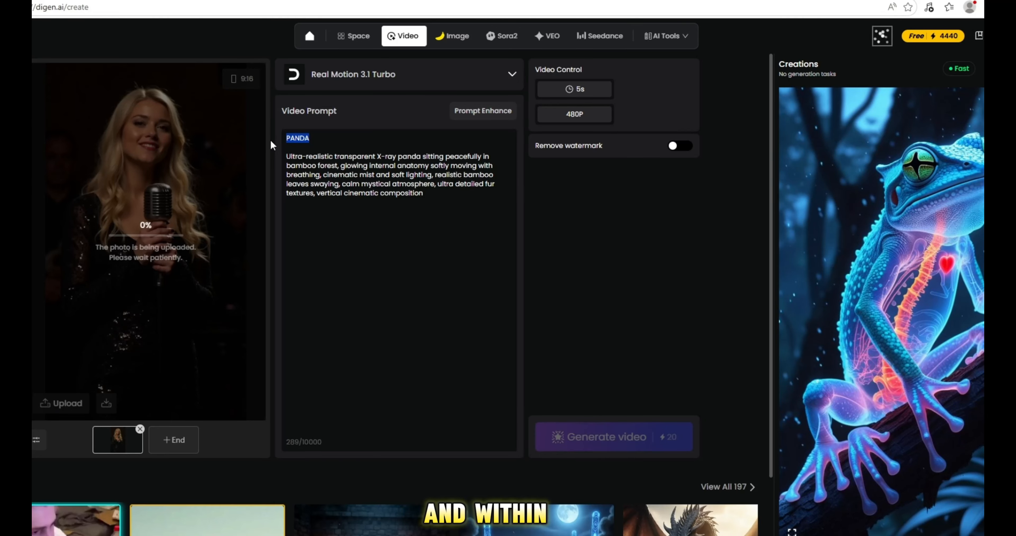
key("BackSpace")
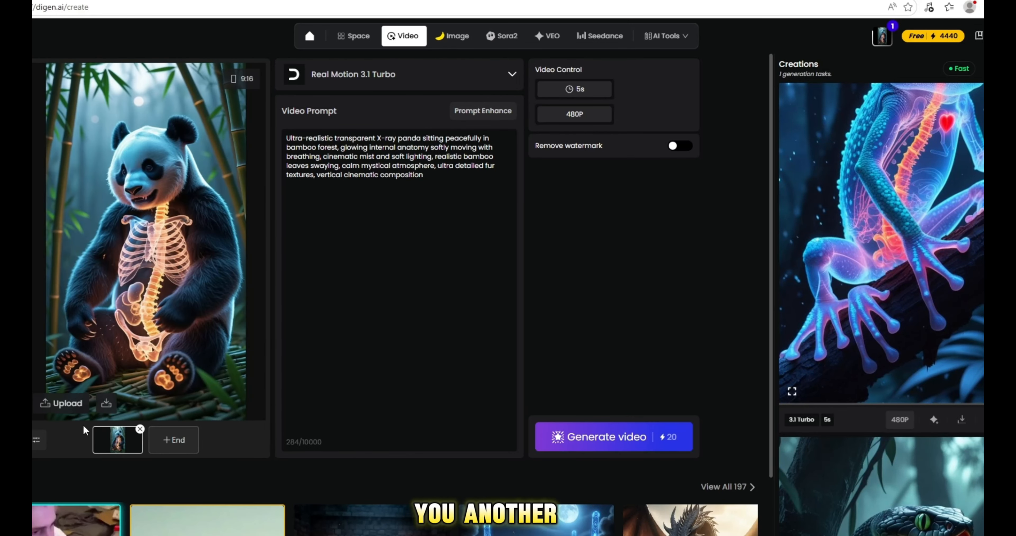
Generate a video from the downloaded crocodile image, using ChatGPT's VIDEO PROMPT 4 — CROCODILE text as the video prompt.
left_click(79, 403)
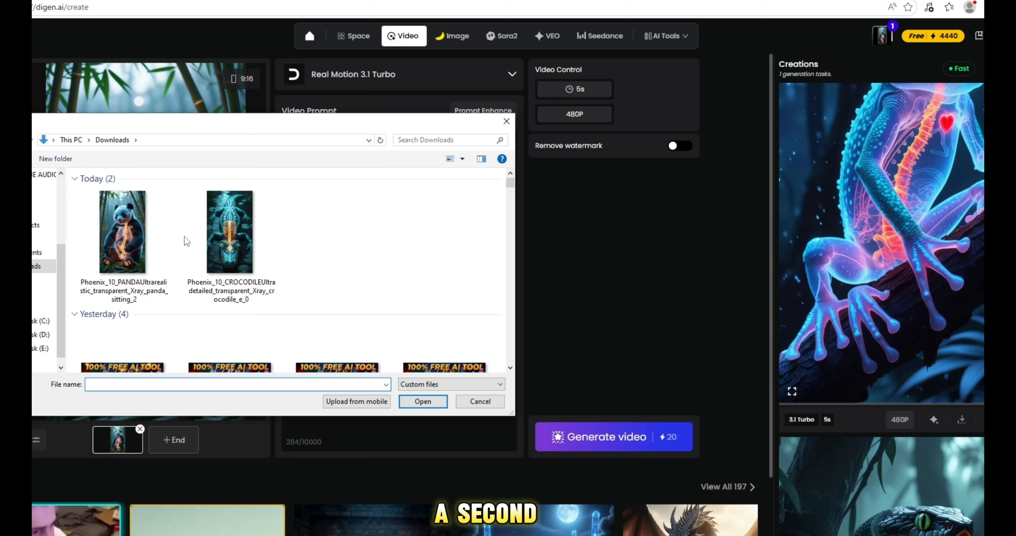
left_click(229, 237)
left_click(426, 405)
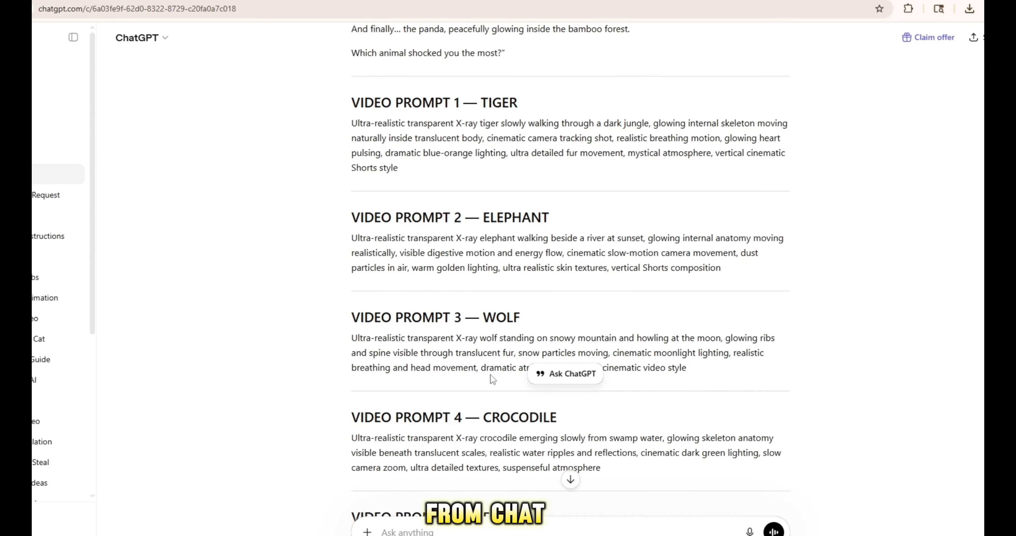
left_click_drag(617, 474, 352, 439)
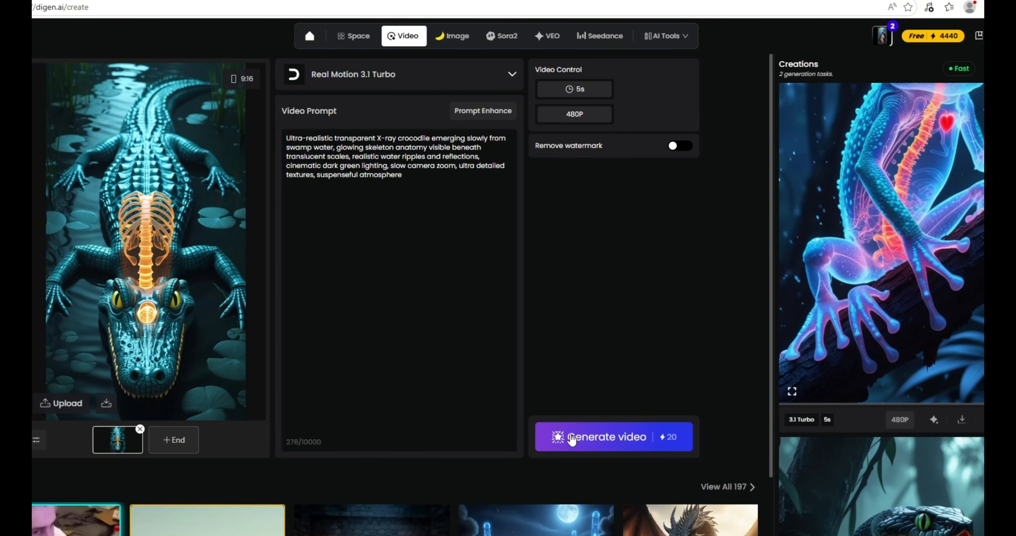
left_click(572, 439)
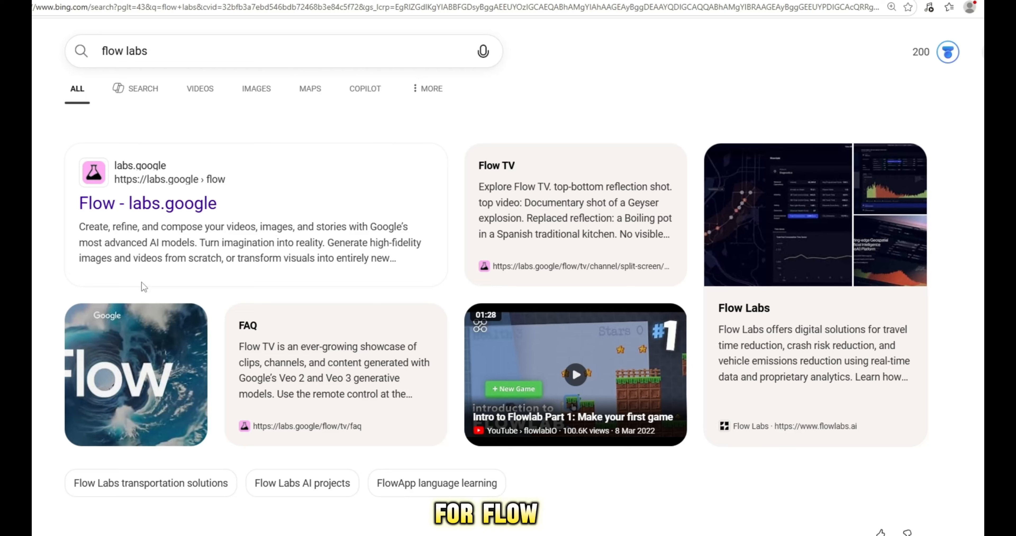
Open Google Flow from the "flow labs" search results, sign in with a Google account and start a new project.
left_click(127, 206)
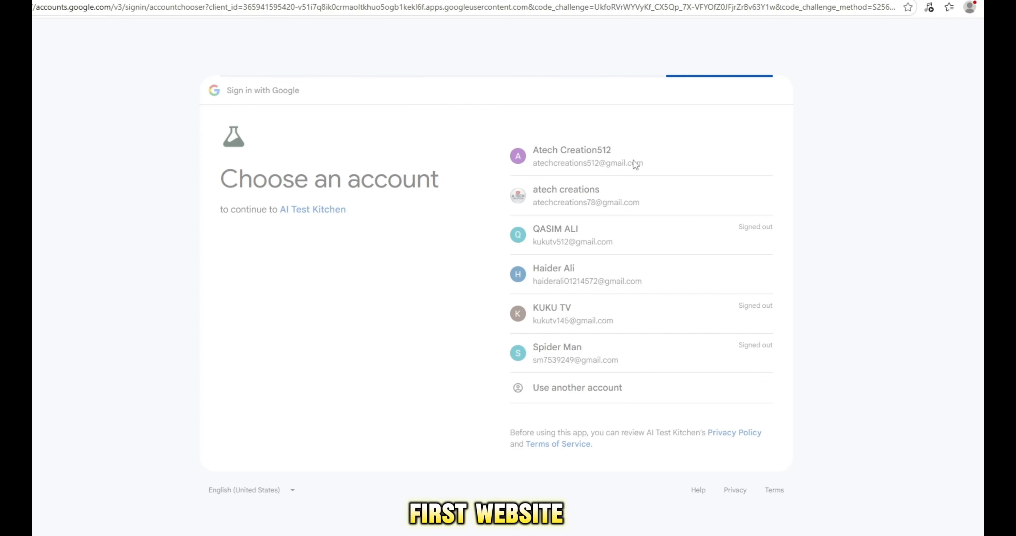
left_click(632, 162)
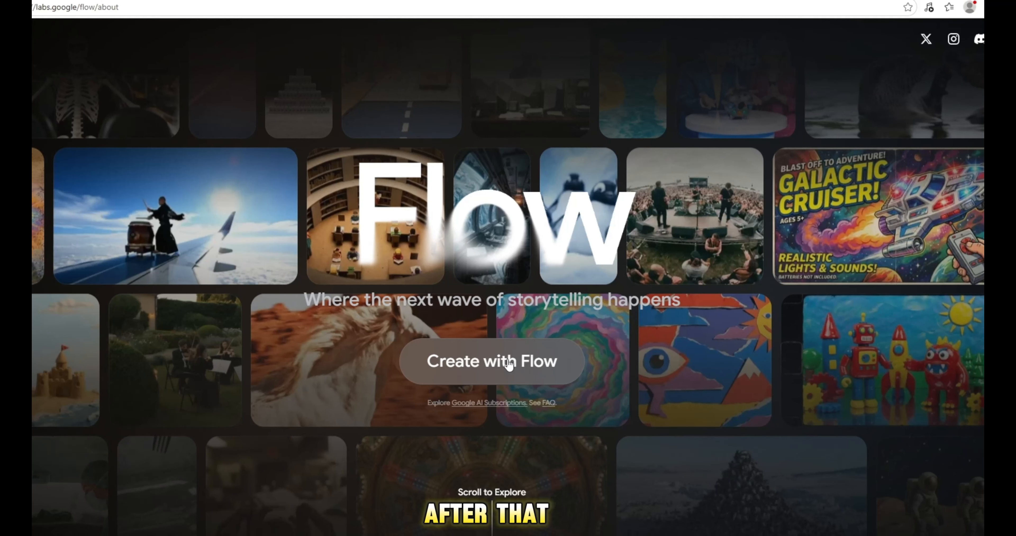
left_click(509, 364)
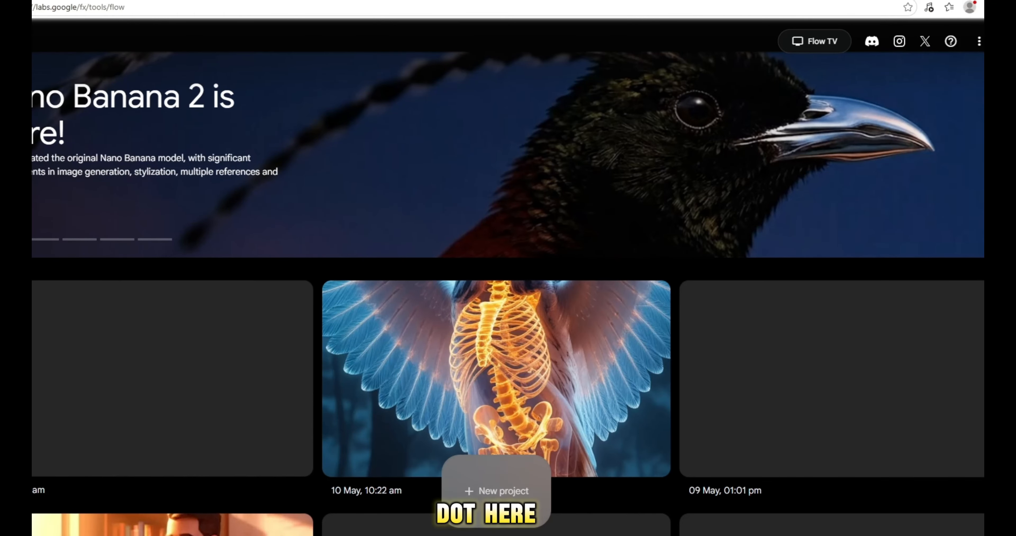
left_click(496, 491)
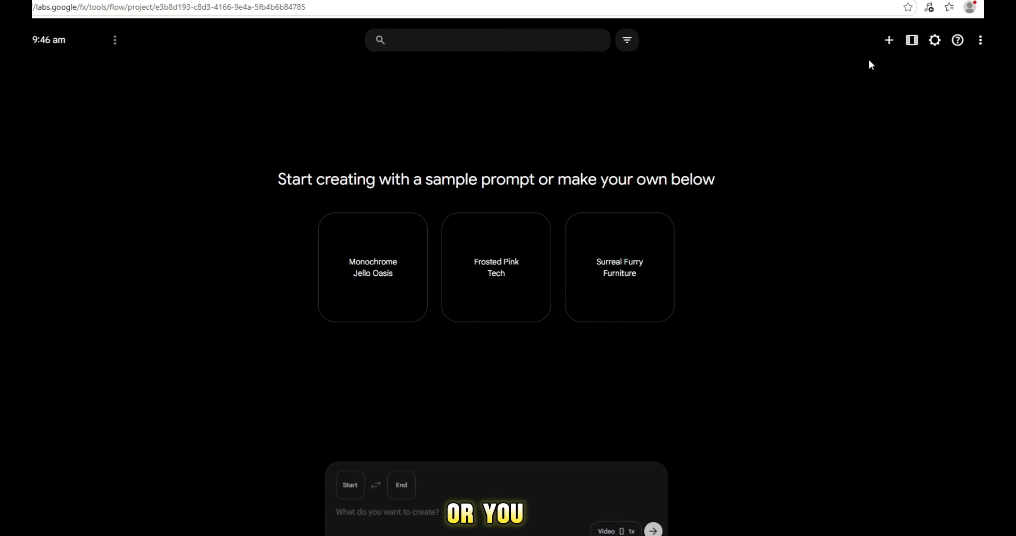
Upload the Phoenix_10_TIGER X-ray tiger walking image from the Downloads folder to the new Flow project.
left_click(640, 59)
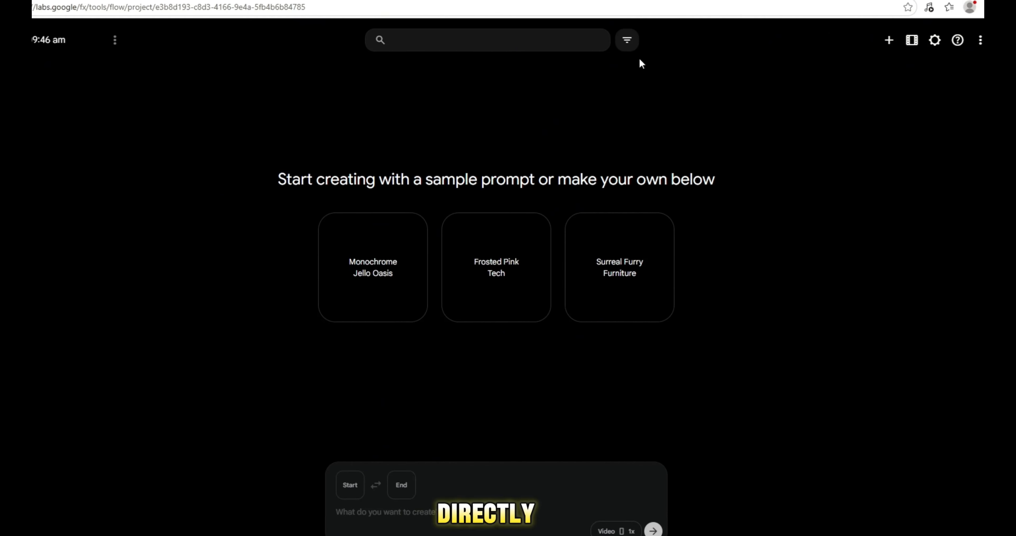
left_click(344, 493)
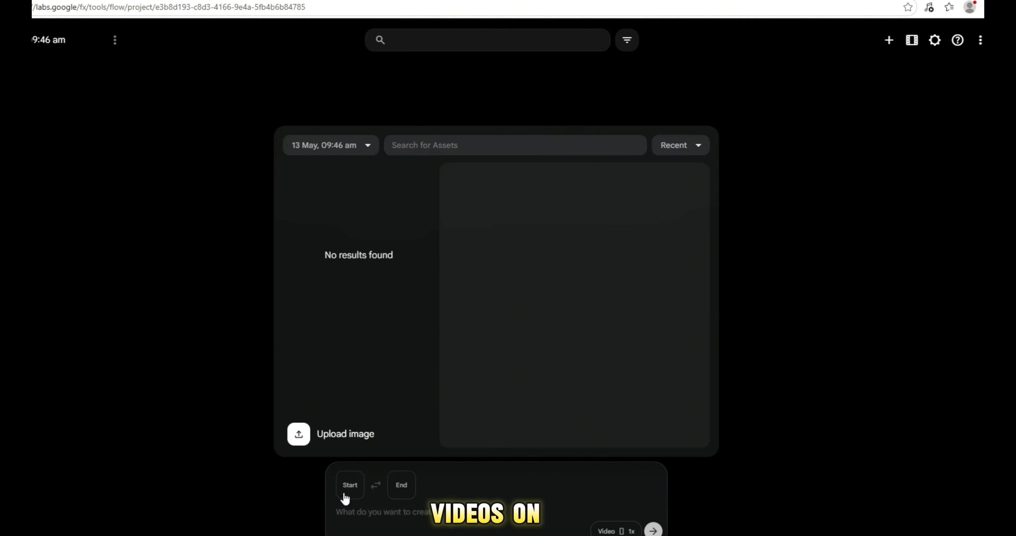
left_click(334, 434)
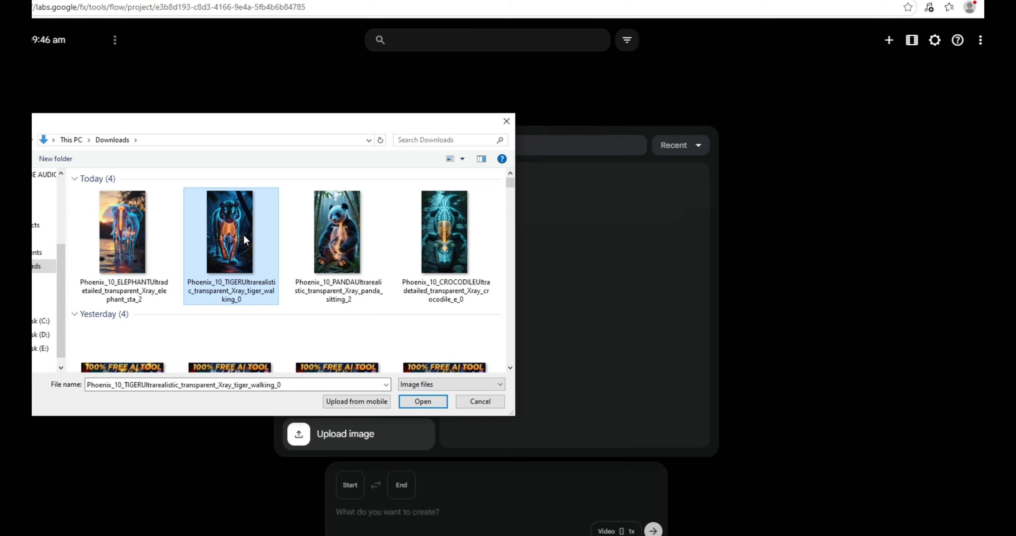
left_click(422, 402)
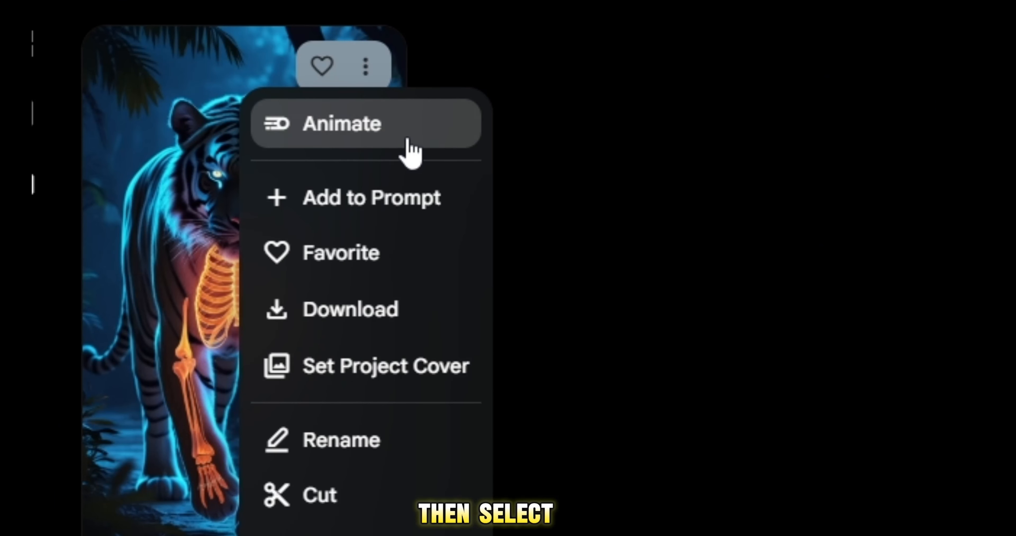
Animate the uploaded tiger image into a video, using ChatGPT's VIDEO PROMPT 1 — TIGER text as the prompt.
left_click(410, 152)
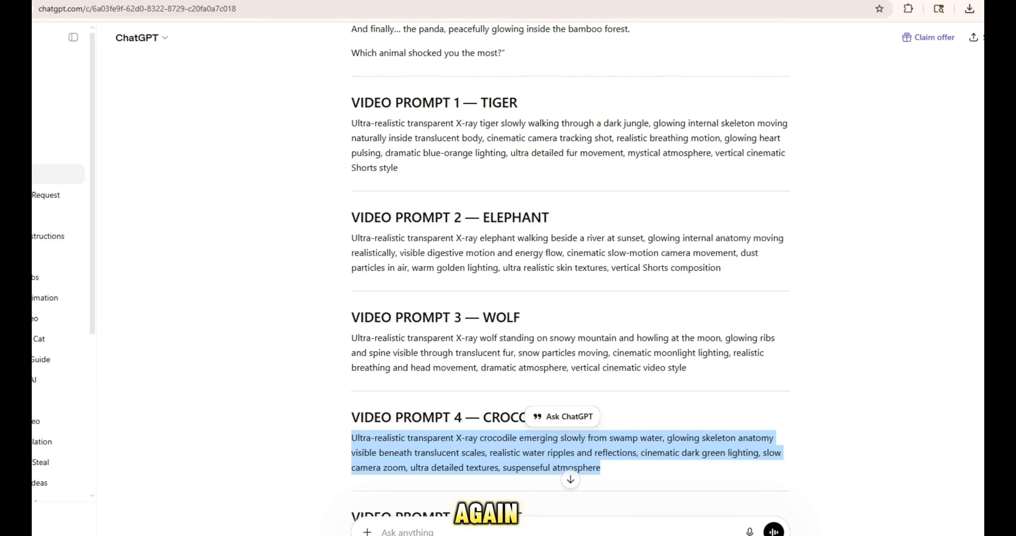
scroll(397, 383, "down", 10)
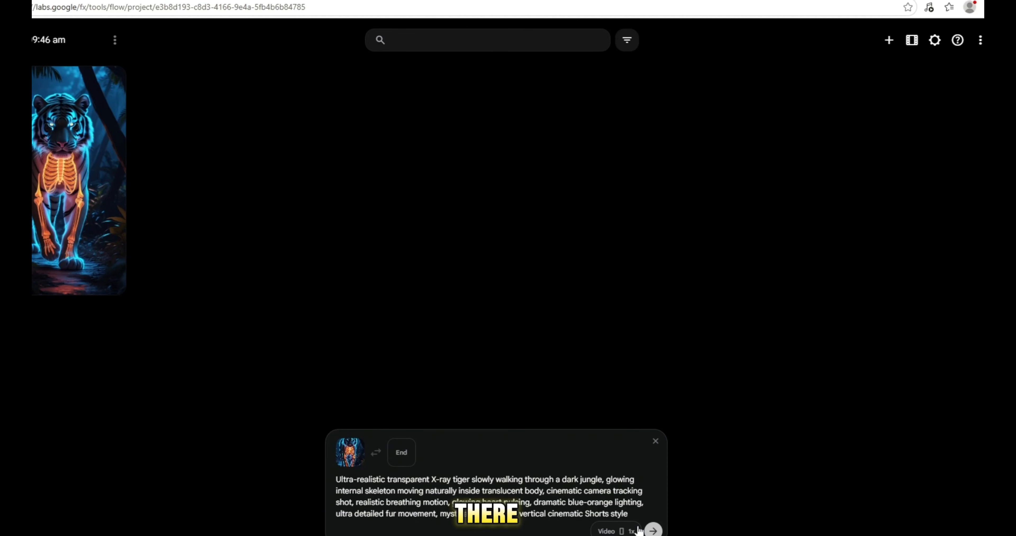
left_click(653, 530)
Upload the Phoenix_10_ELEPHANT image from the Downloads folder and use it as the start frame of another video.
left_click(350, 487)
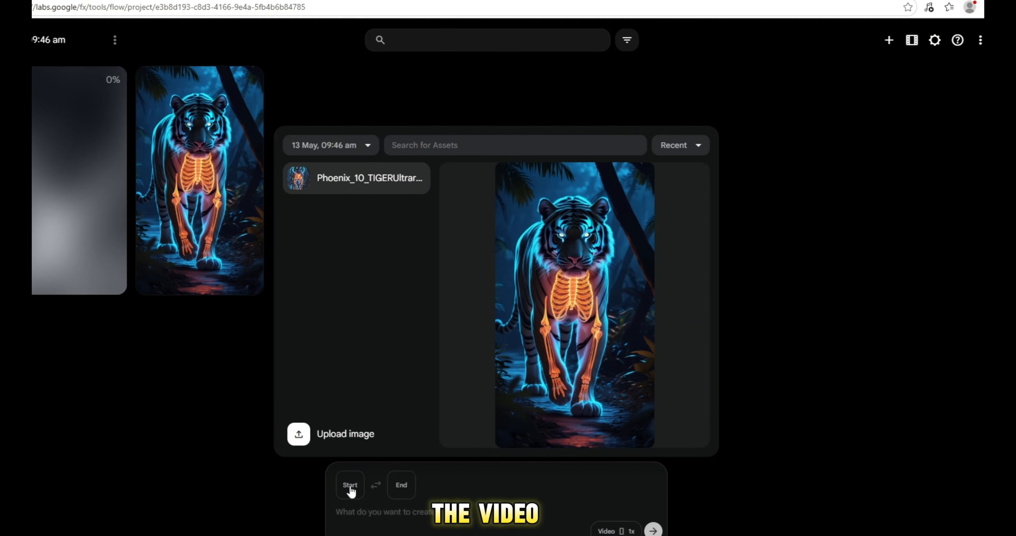
left_click(322, 428)
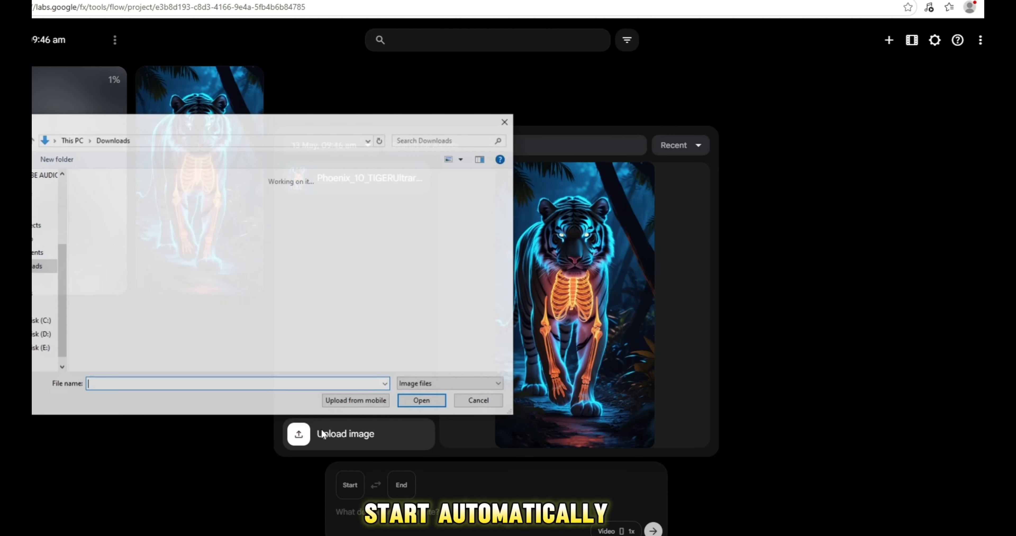
left_click(160, 233)
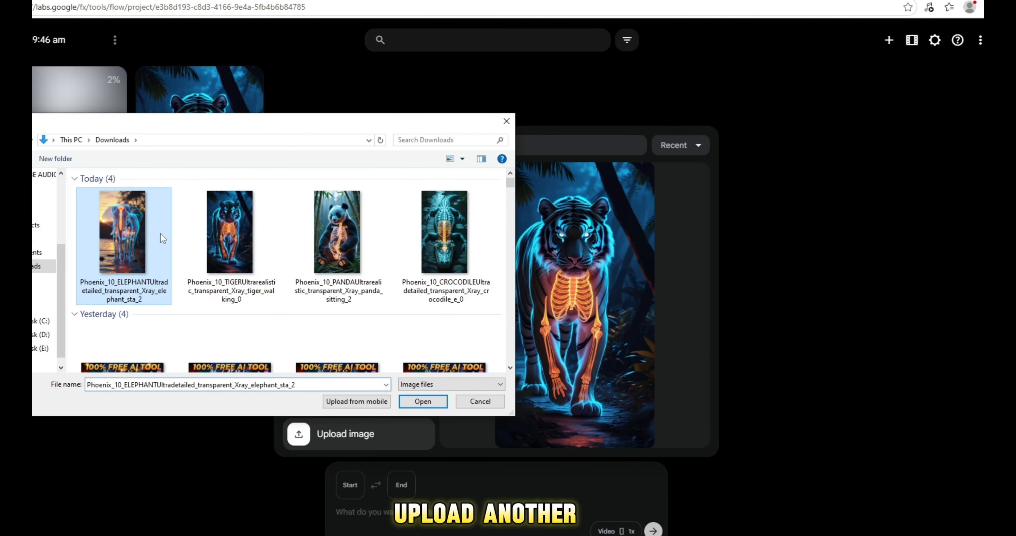
left_click(423, 402)
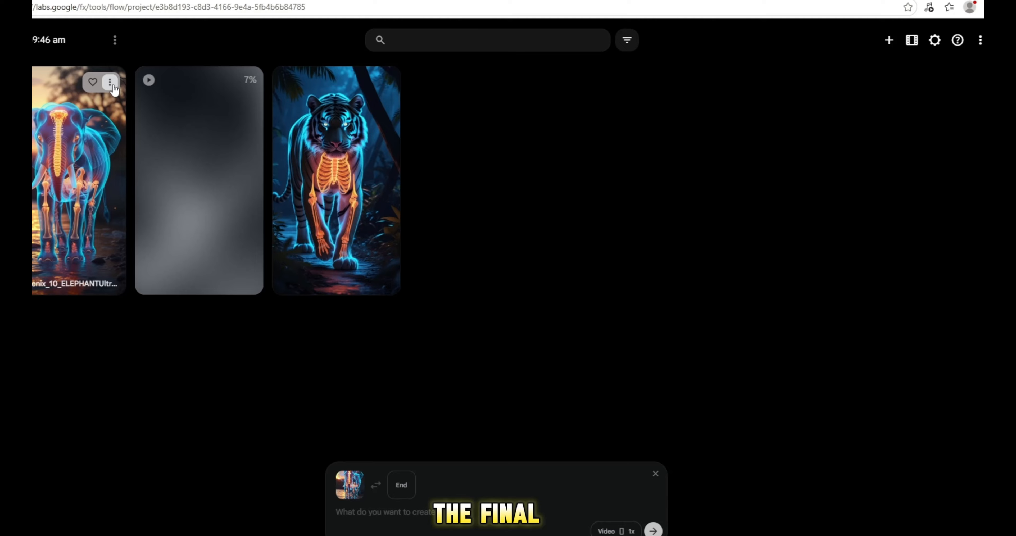
left_click(110, 82)
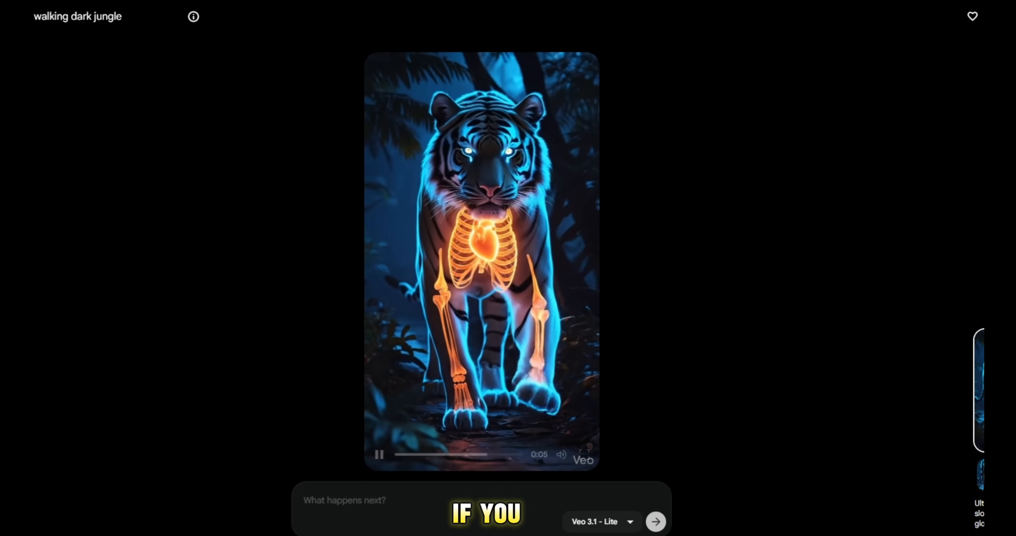
Download the generated tiger video and the elephant walking beside river video at 720p original size.
left_click(997, 16)
left_click(945, 85)
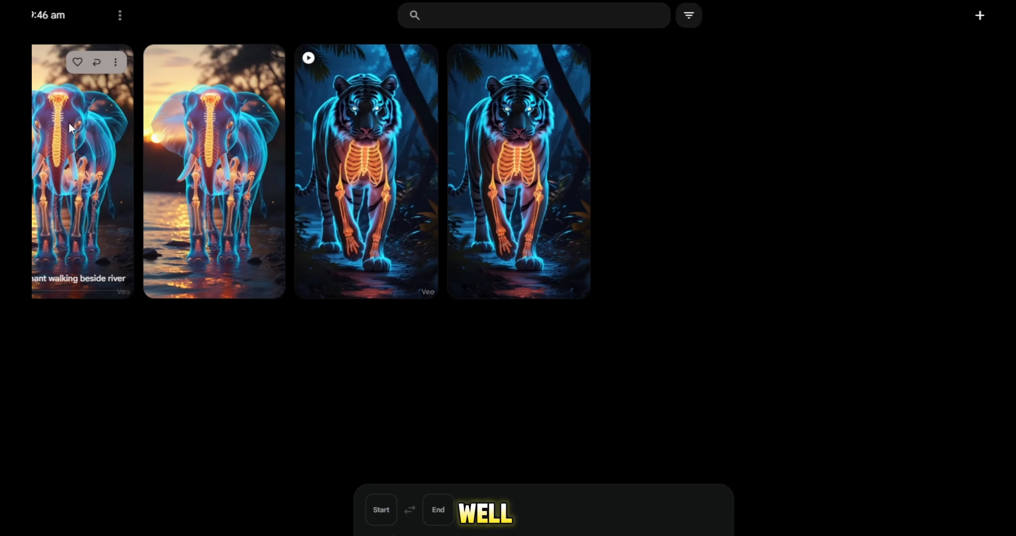
left_click(68, 122)
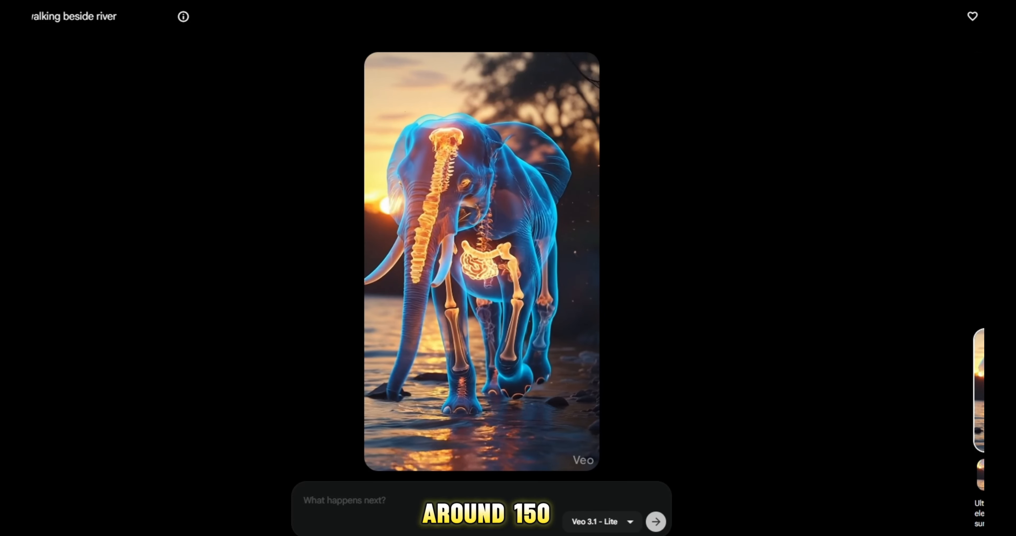
left_click(1001, 16)
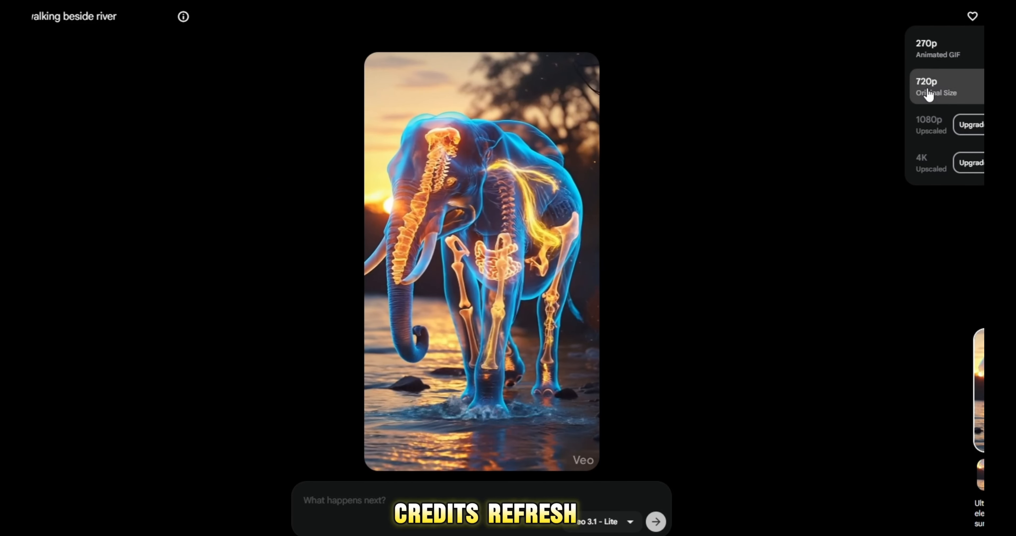
left_click(929, 94)
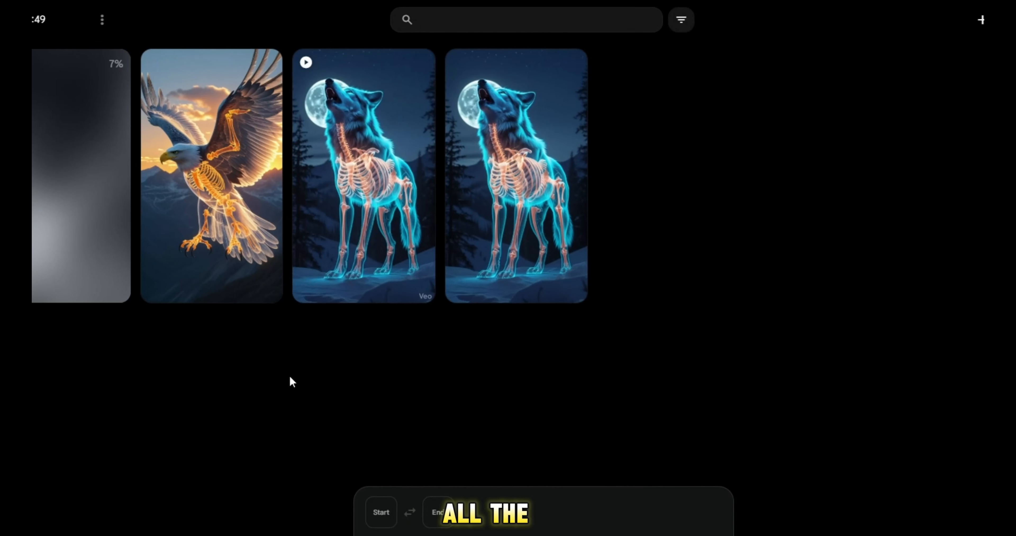
left_click(227, 194)
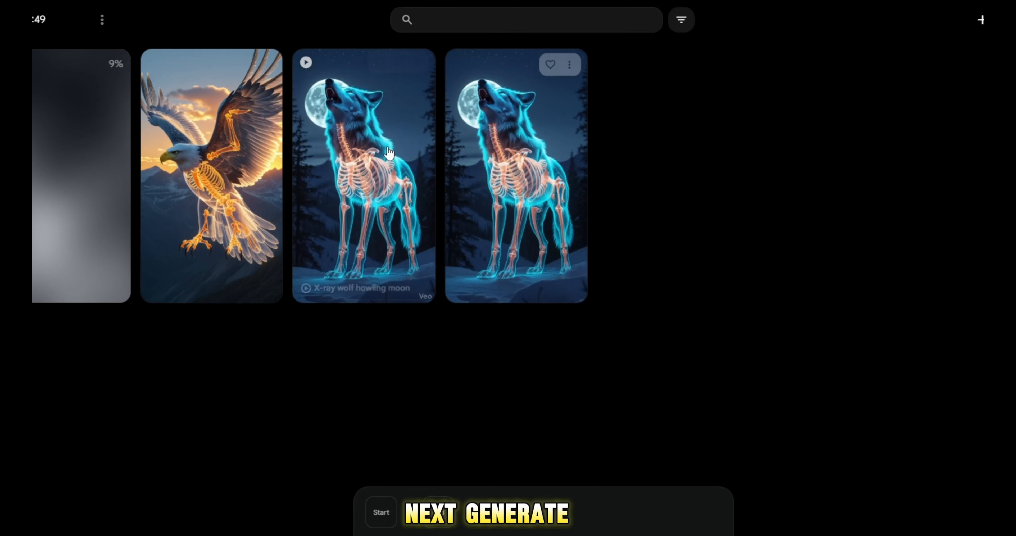
left_click(385, 154)
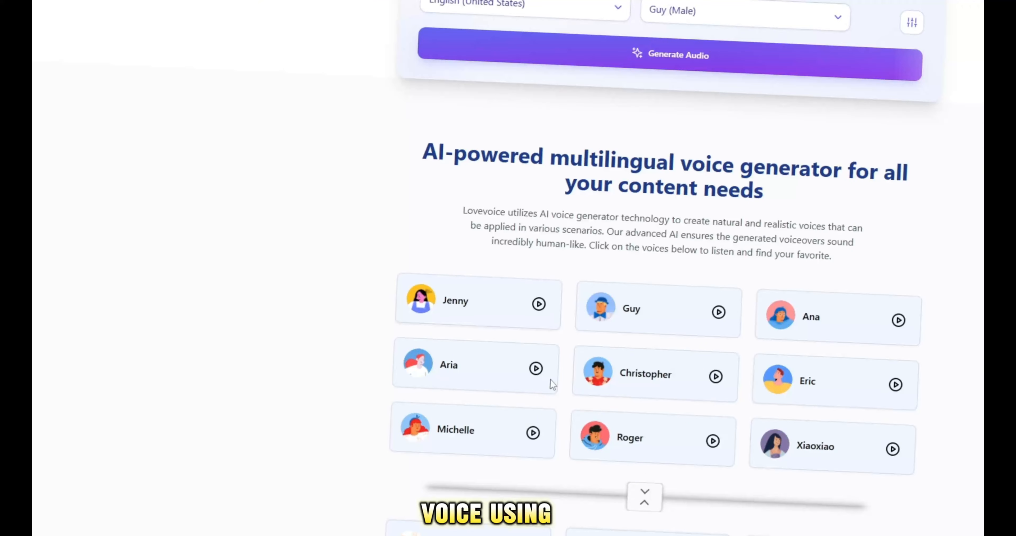
Copy the SHORT VIDEO SCRIPT (VOICEOVER) text from ChatGPT and paste it into Lovevoice's text-to-speech field.
scroll(664, 458, "up", 7)
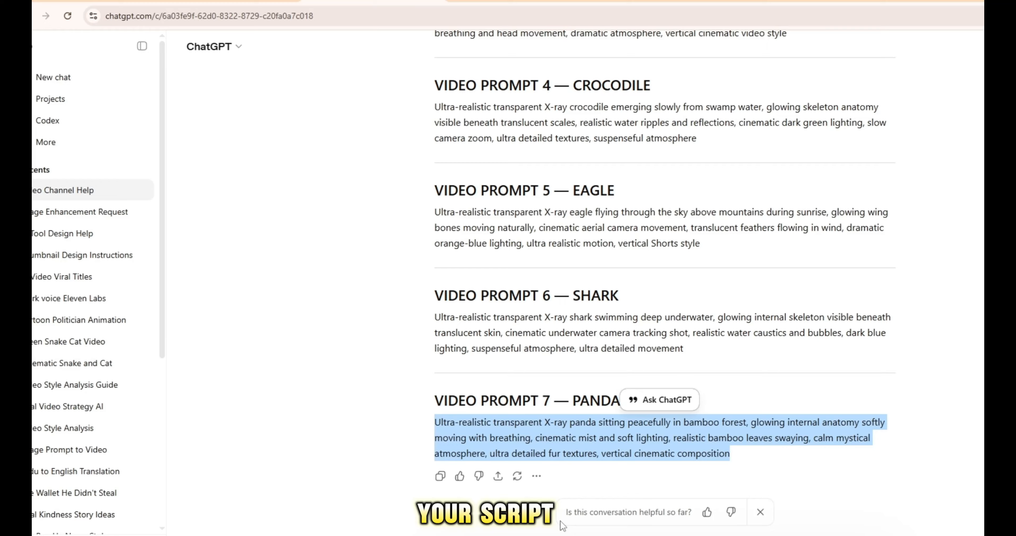
scroll(572, 292, "up", 15)
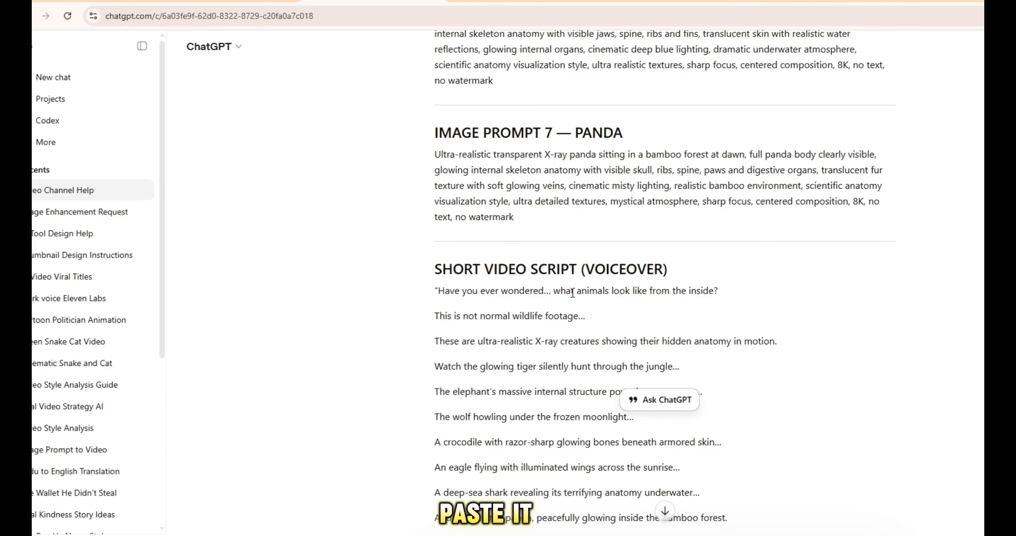
scroll(572, 292, "down", 2)
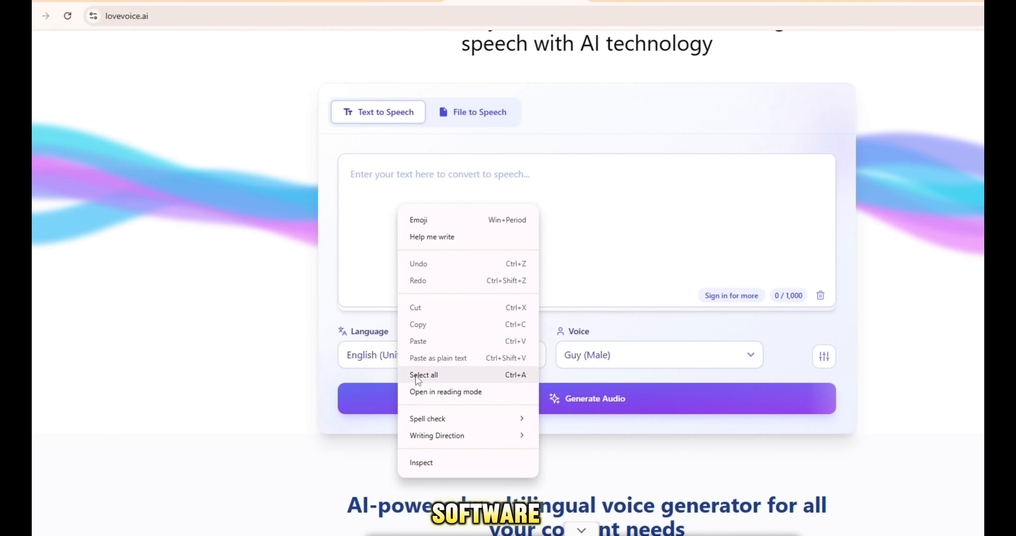
left_click(416, 376)
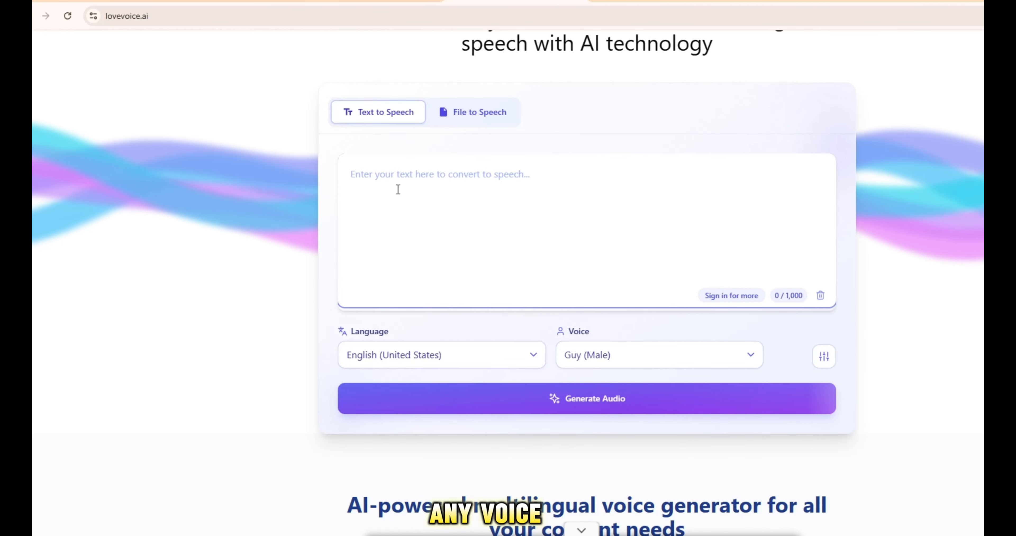
key("ctrl+v")
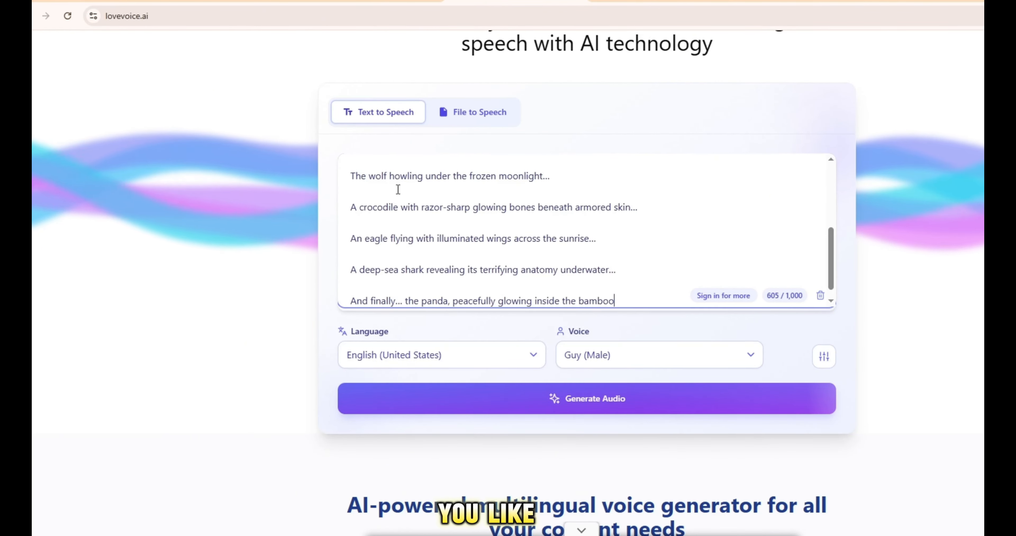
Generate the voiceover audio from the pasted script in English (United States) with the Guy (Male) voice.
left_click(628, 347)
scroll(619, 272, "down", 1)
left_click(633, 295)
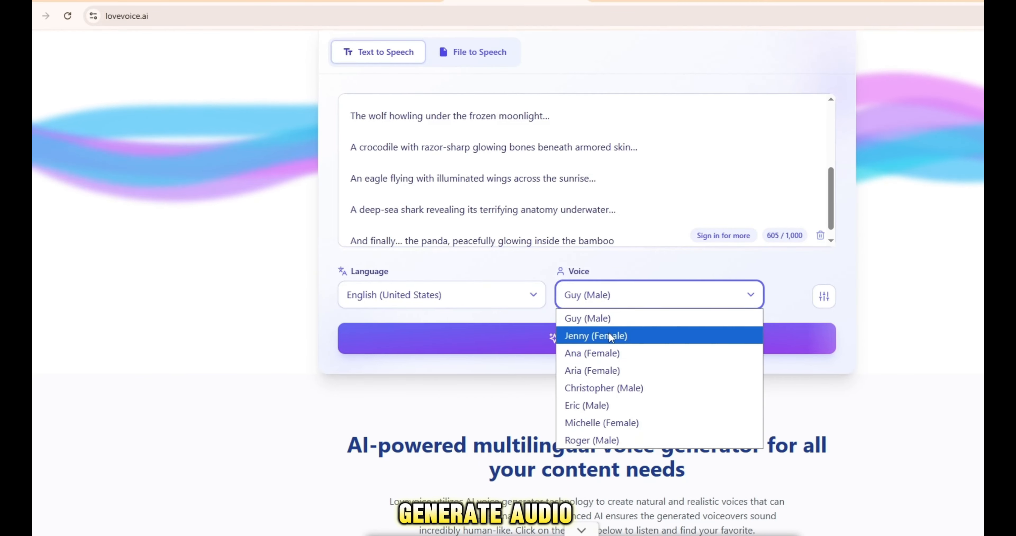
left_click(596, 318)
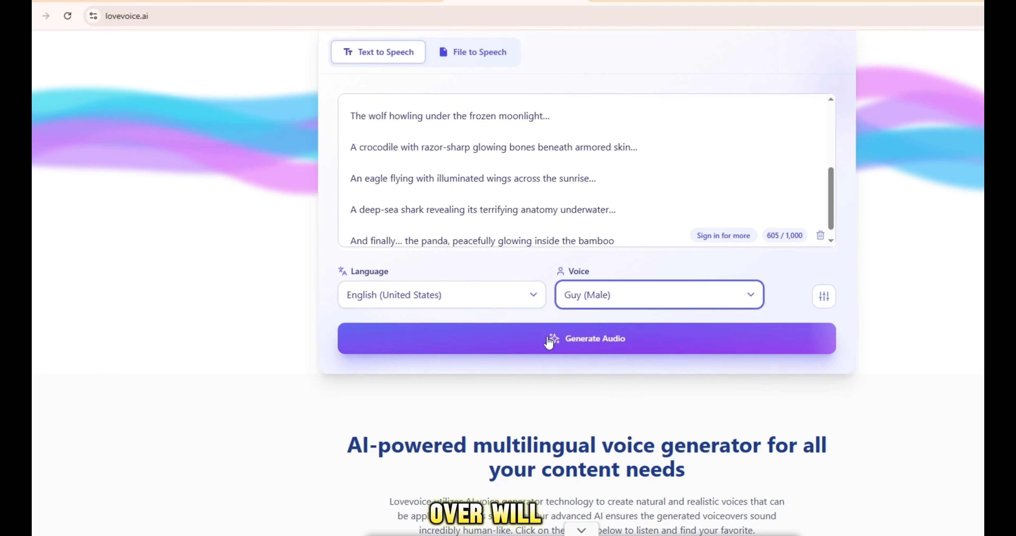
left_click(548, 339)
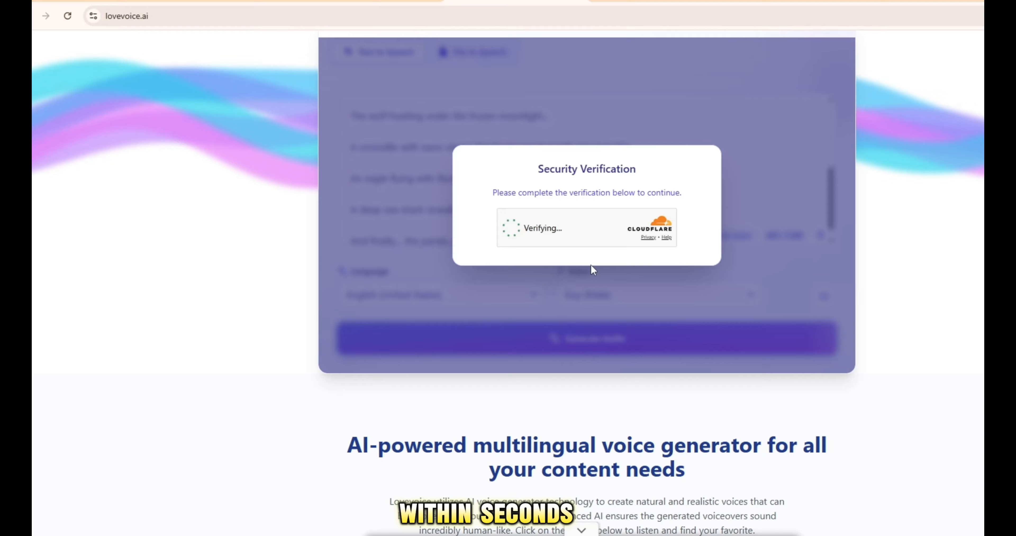
left_click(365, 415)
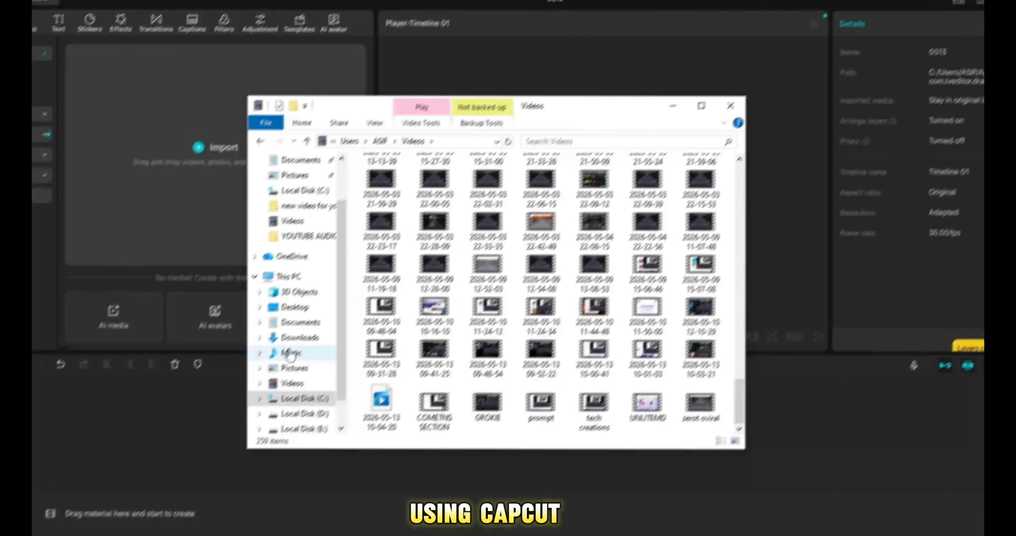
Switch to CapCut and place the elephant, eagle and tiger videos from the Downloads folder one after another on the timeline.
left_click(297, 339)
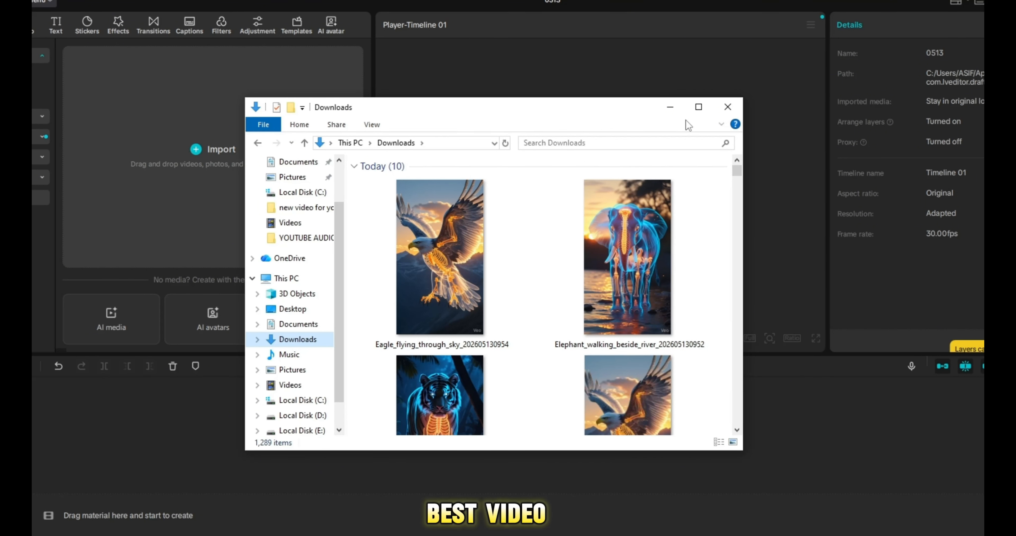
left_click_drag(530, 116, 766, 45)
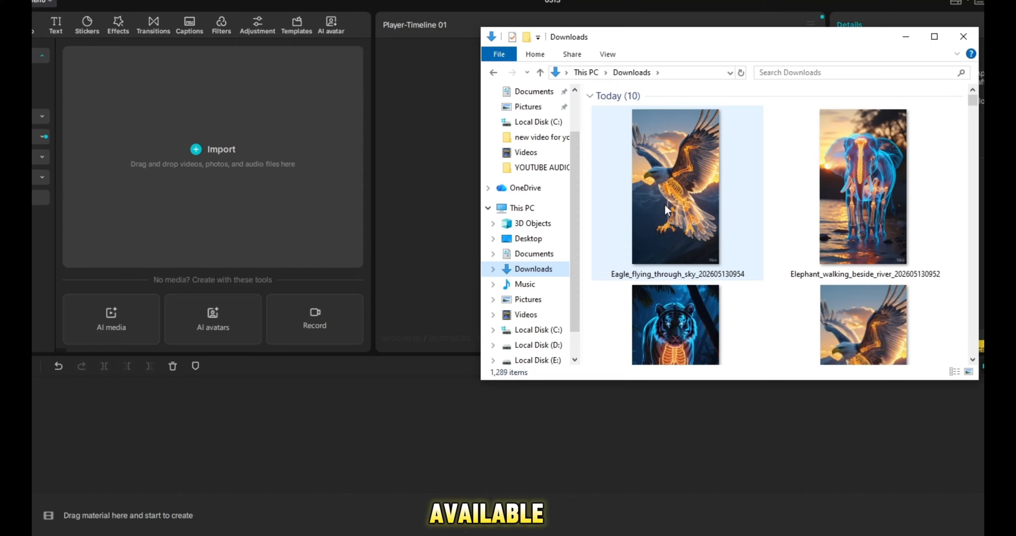
left_click_drag(827, 200, 118, 483)
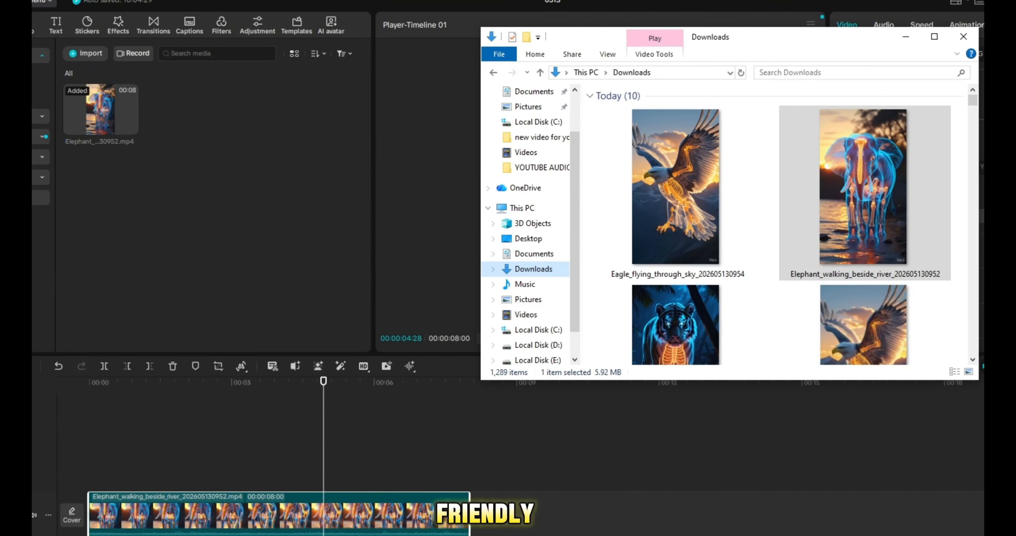
left_click_drag(653, 283, 470, 512)
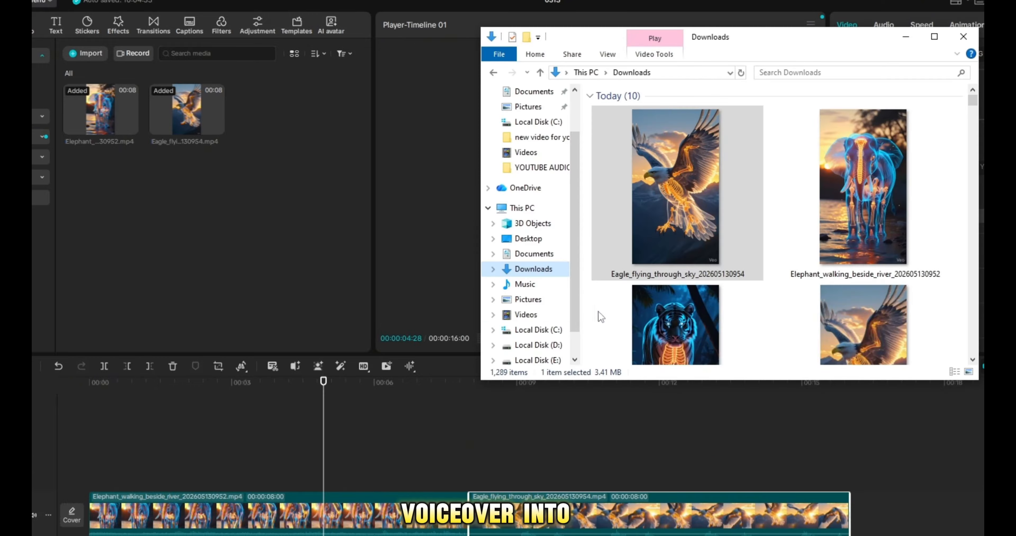
scroll(598, 311, "down", 3)
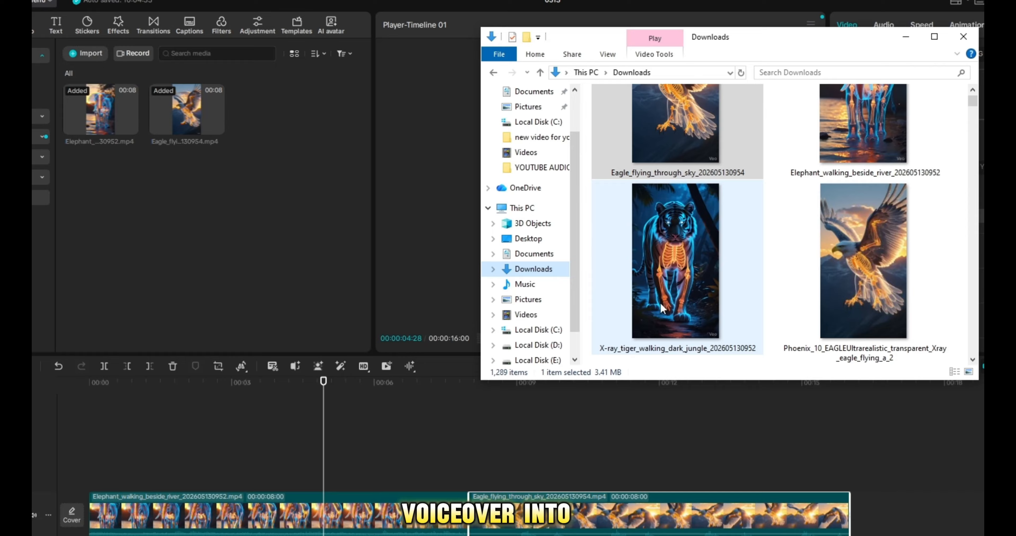
left_click_drag(675, 197, 966, 507)
left_click(913, 414)
scroll(521, 458, "down", 8)
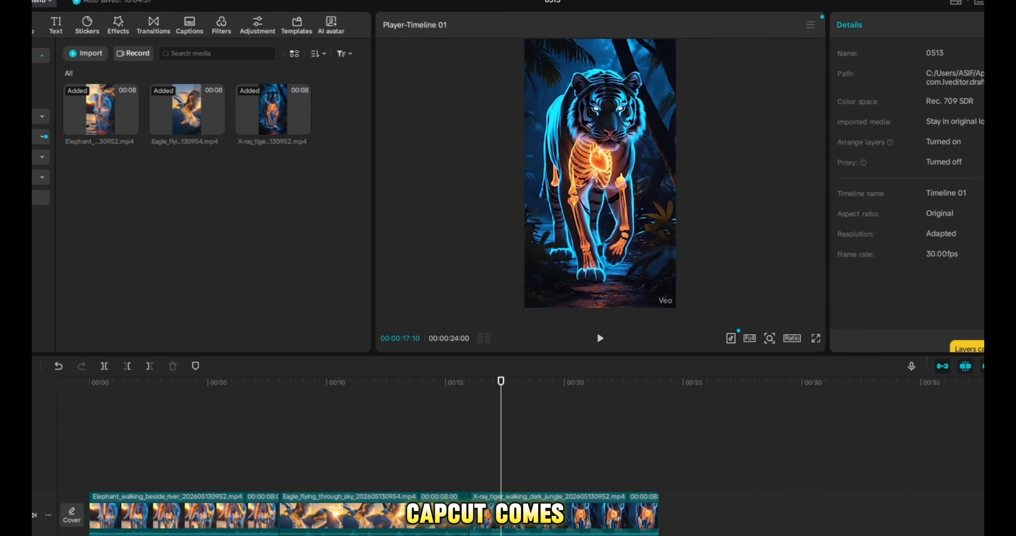
Look through the Downloads folder for further clips and preview the tiger and eagle footage on the timeline.
key("alt+Tab")
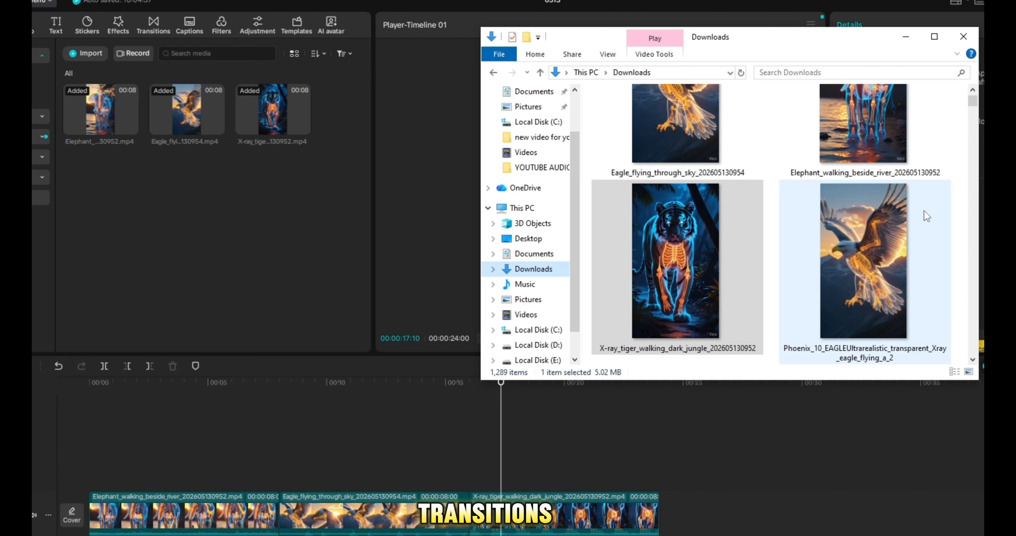
scroll(824, 241, "up", 2)
scroll(823, 240, "down", 5)
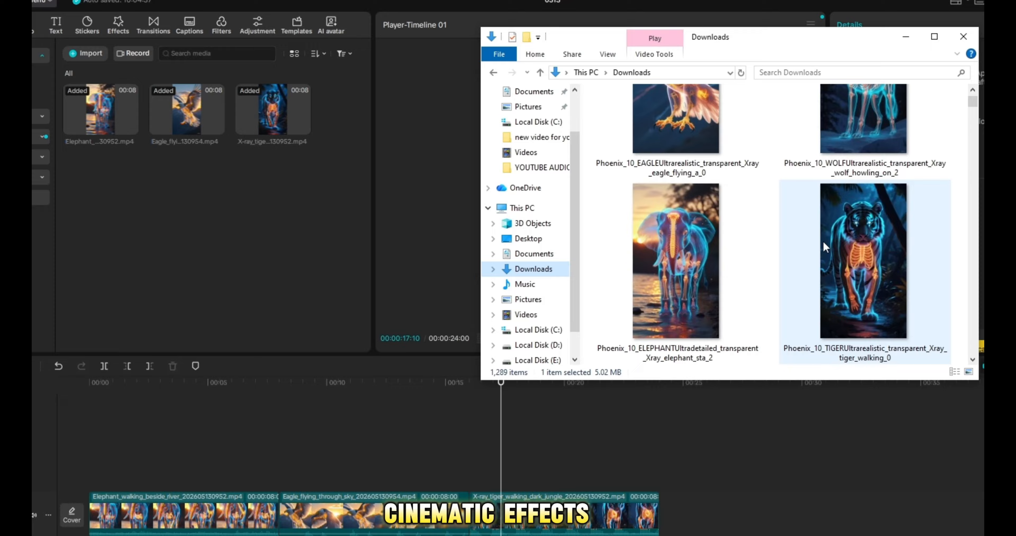
scroll(823, 240, "up", 5)
left_click(494, 405)
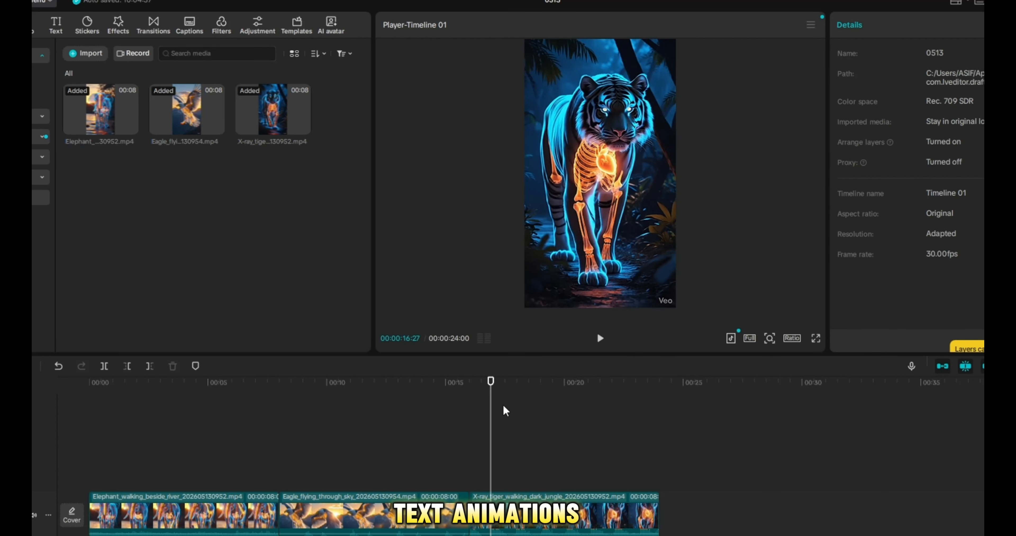
scroll(502, 404, "up", 1)
scroll(503, 404, "up", 3)
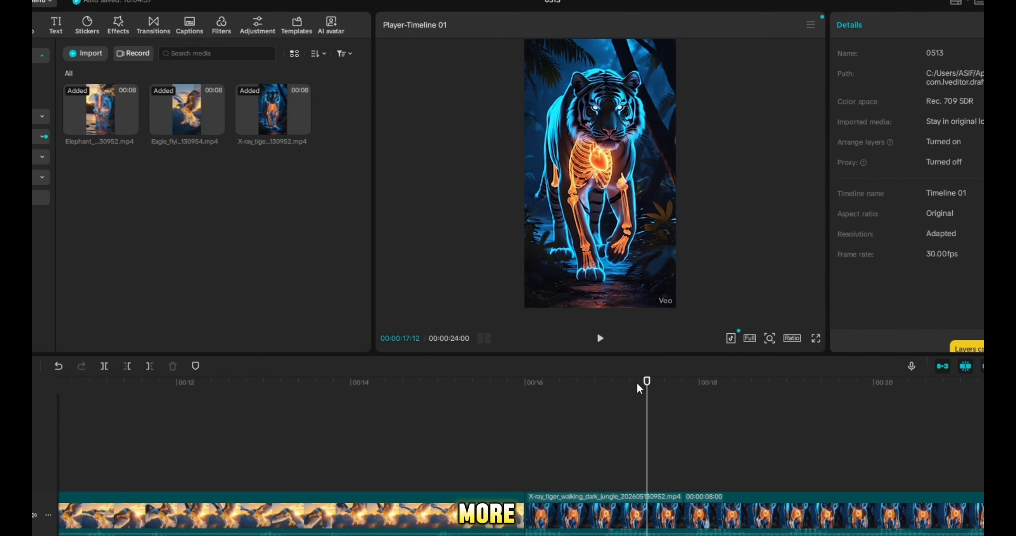
left_click_drag(647, 383, 809, 509)
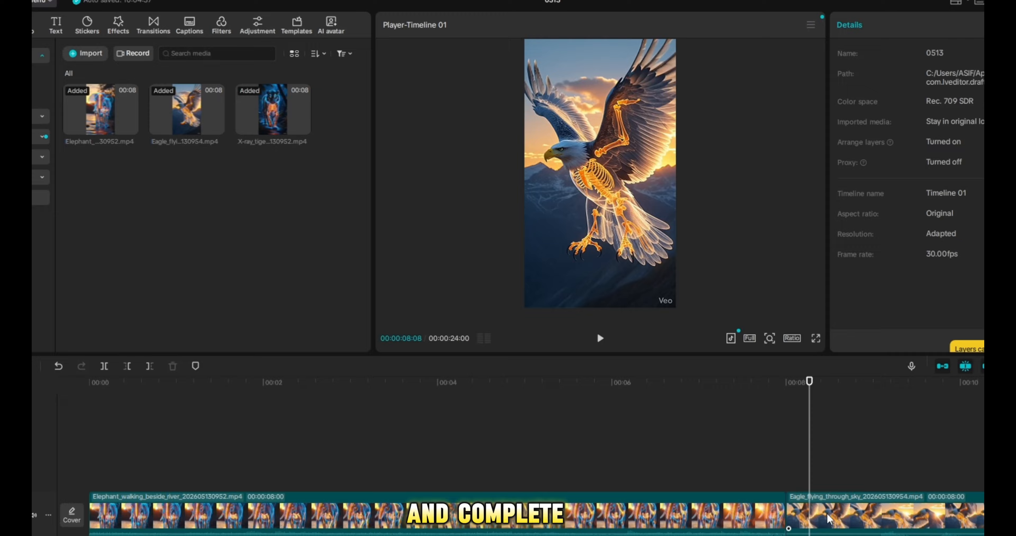
Select the eagle clip on the timeline and open its animation settings.
left_click(828, 518)
left_click(964, 25)
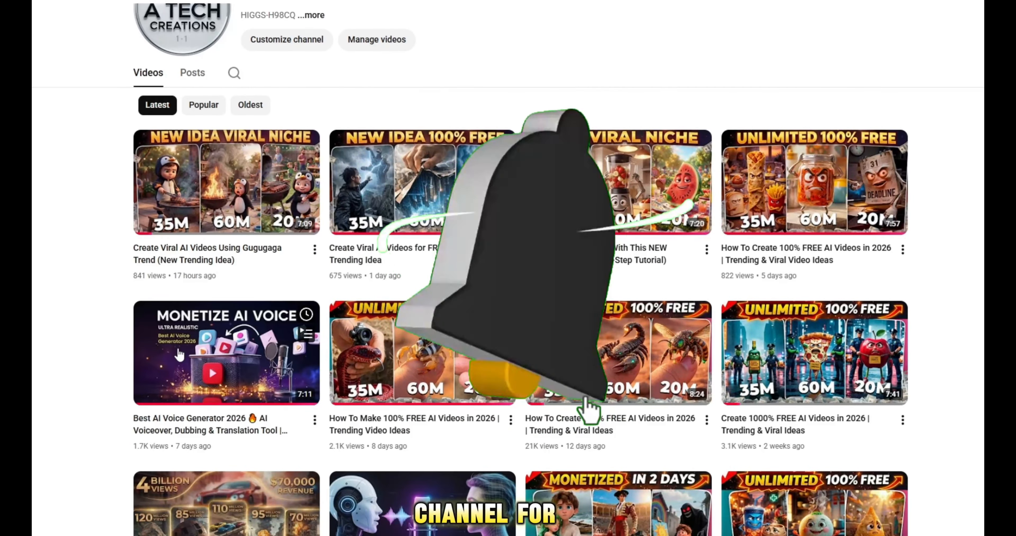
scroll(144, 276, "up", 5)
scroll(144, 276, "down", 4)
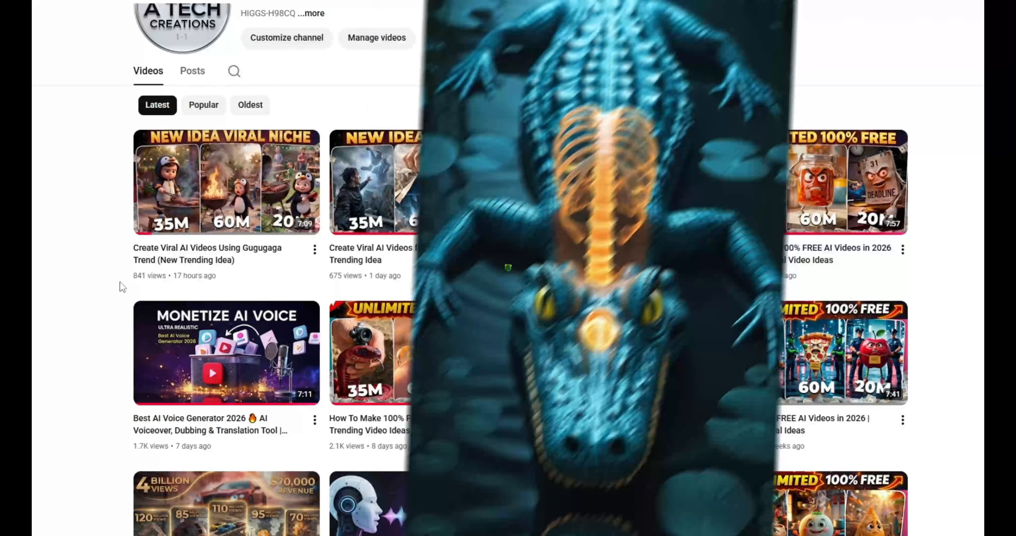